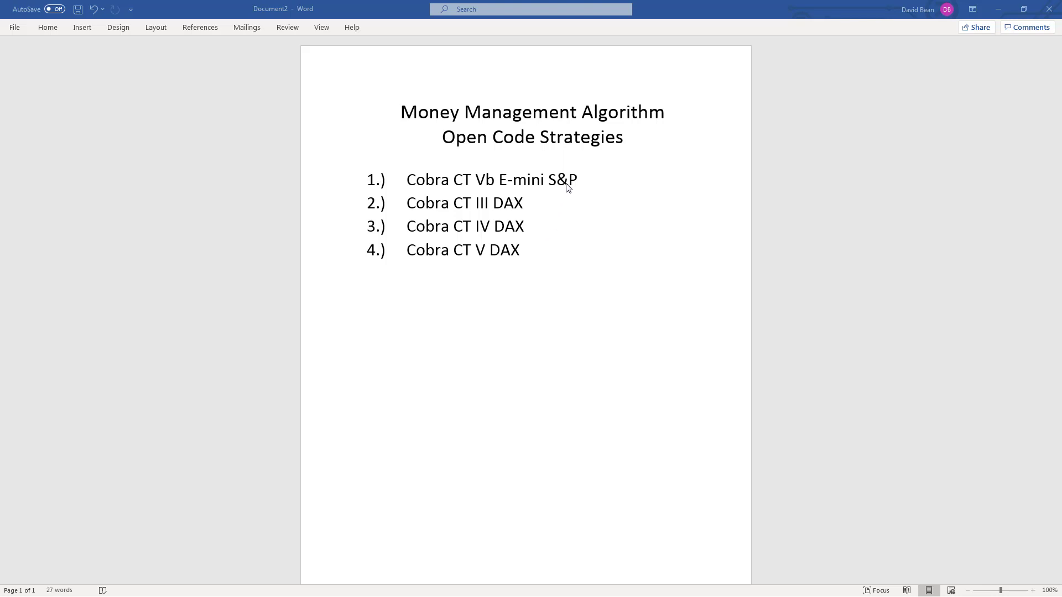
# - Highlight the four Cobra CT strategy names (E-mini S&P and three DAX) in the Word list
pyautogui.moveTo(583, 174); pyautogui.dragTo(371, 169)
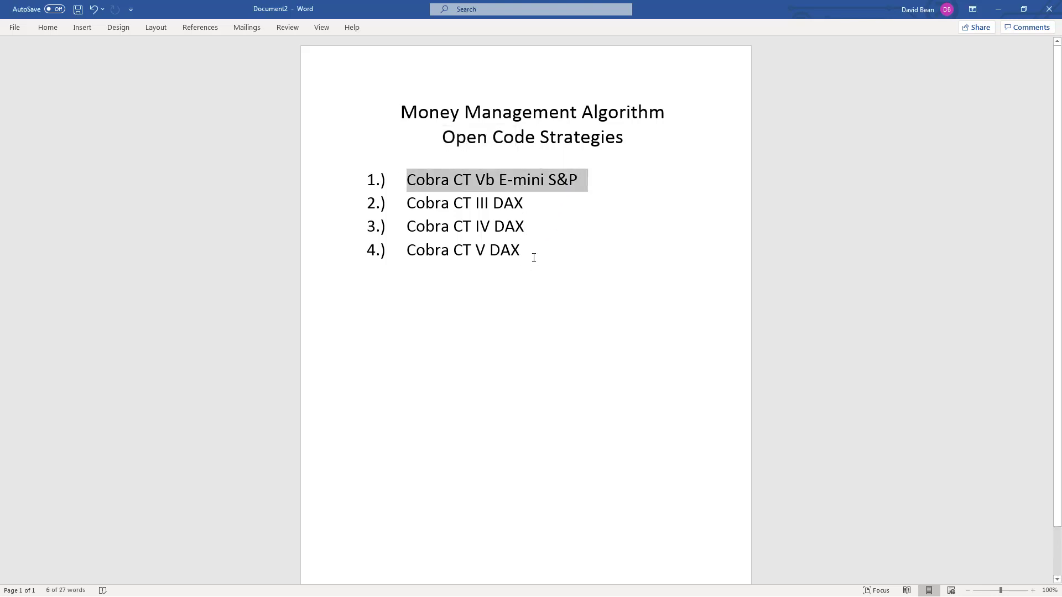
pyautogui.moveTo(534, 254); pyautogui.dragTo(375, 203)
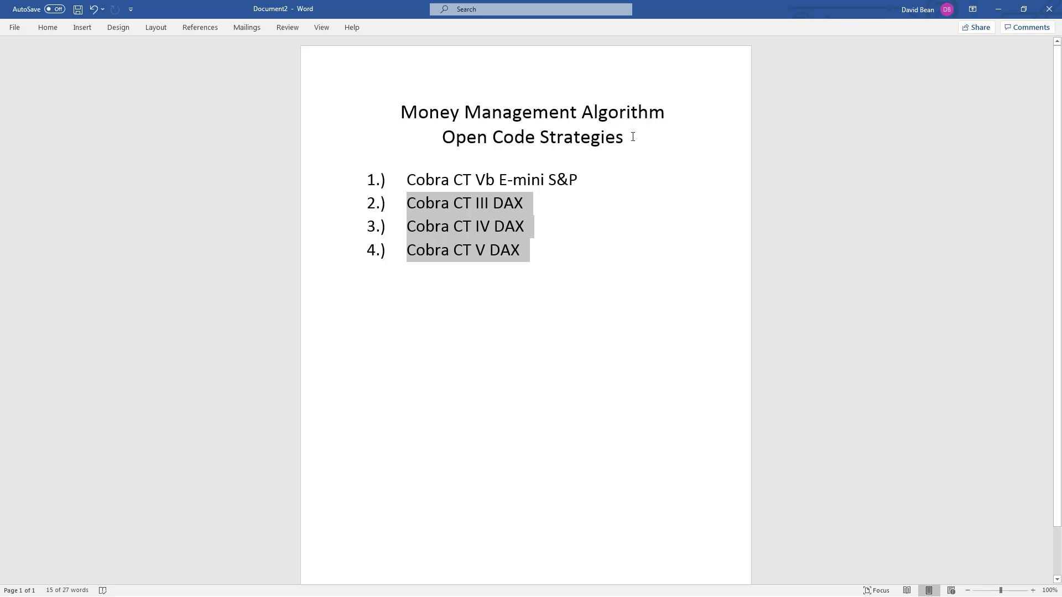
pyautogui.click(535, 250)
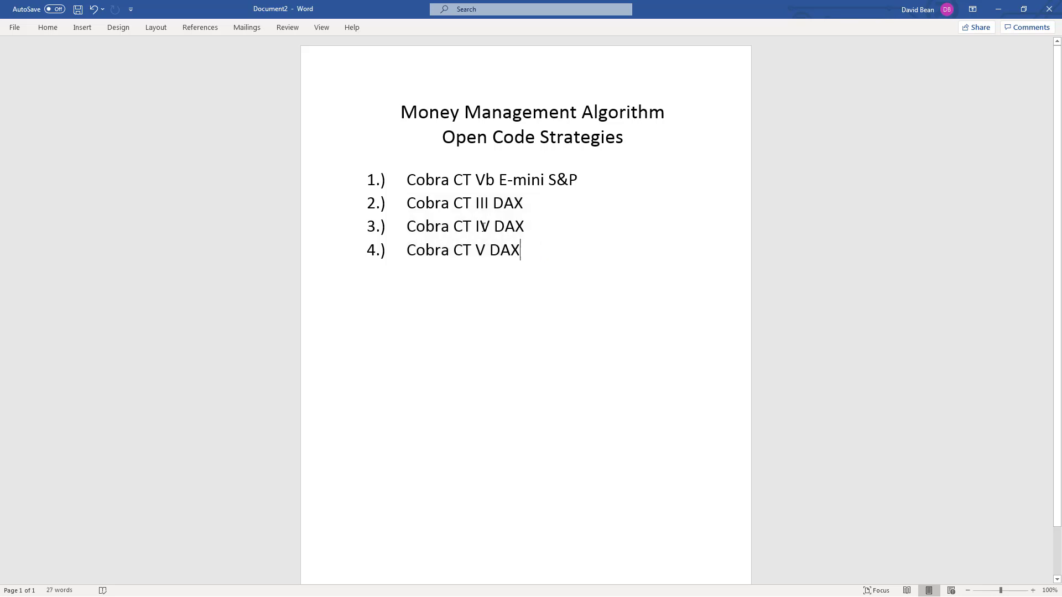
pyautogui.moveTo(528, 252); pyautogui.dragTo(393, 167)
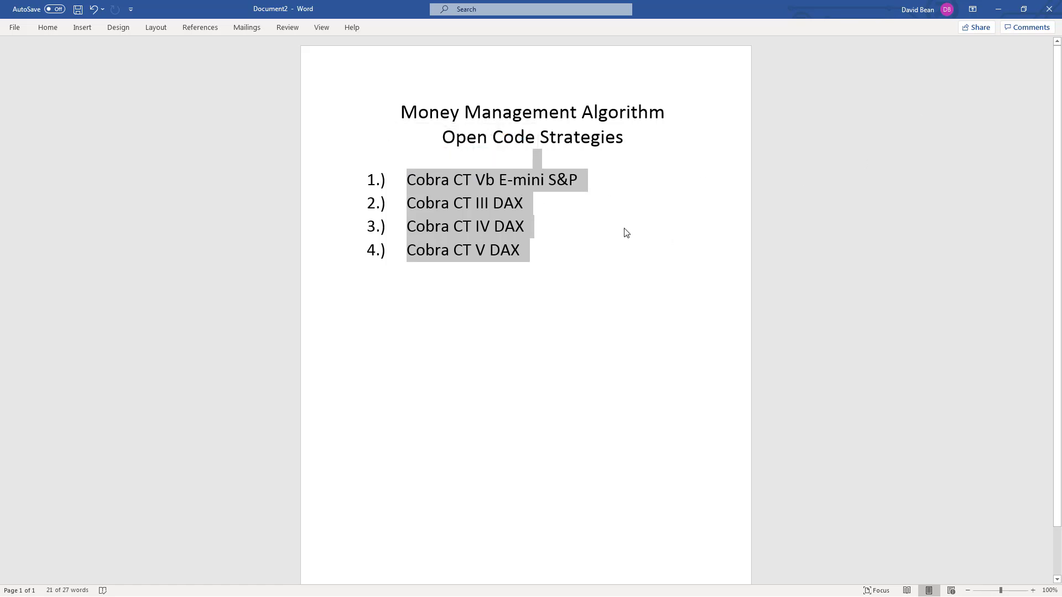
pyautogui.click(623, 138)
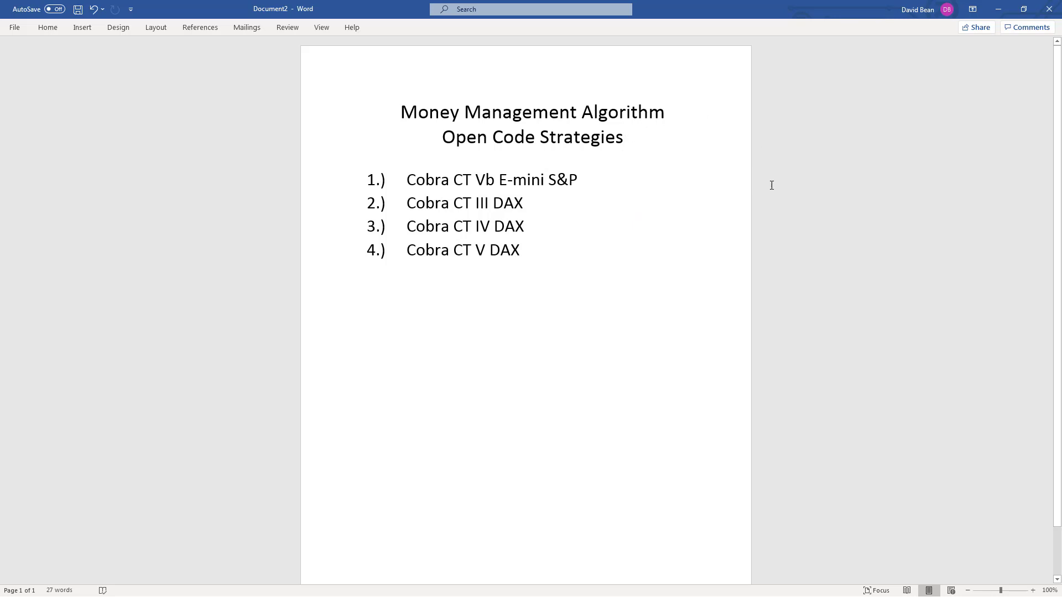
pyautogui.click(539, 245)
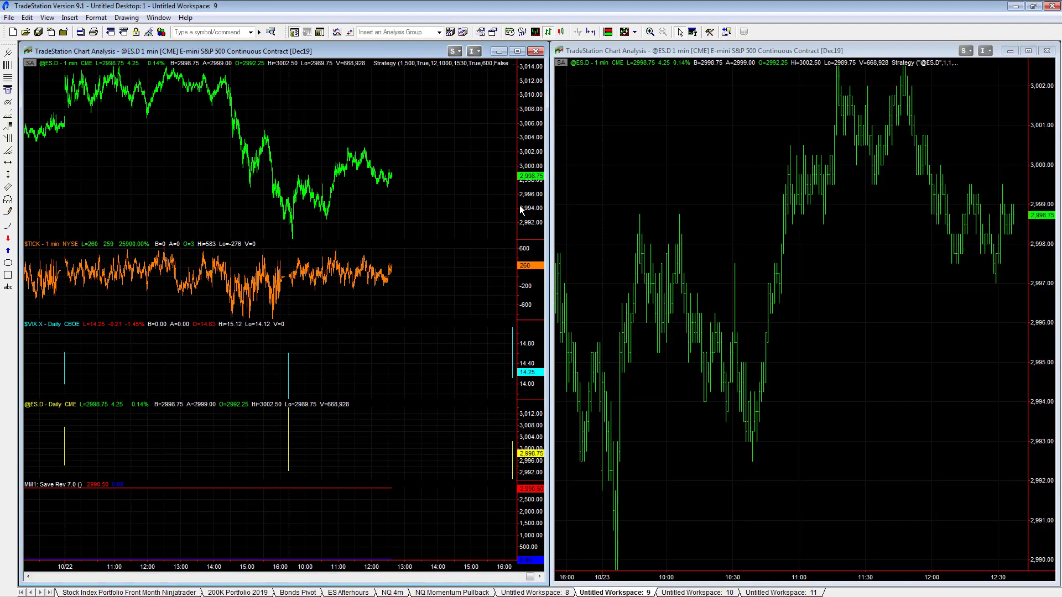
pyautogui.click(996, 10)
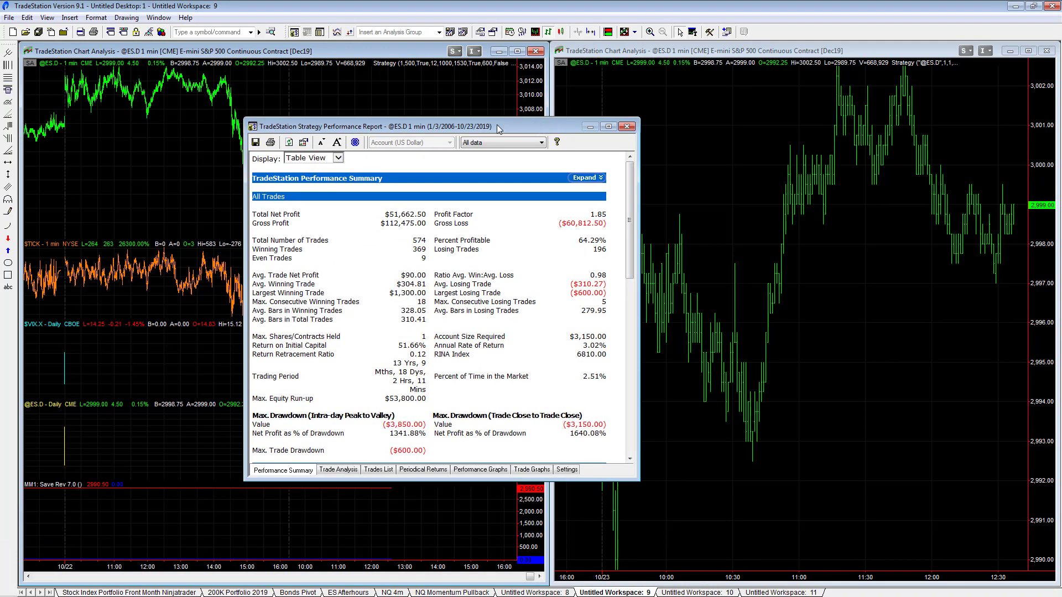
pyautogui.moveTo(517, 105); pyautogui.dragTo(353, 101)
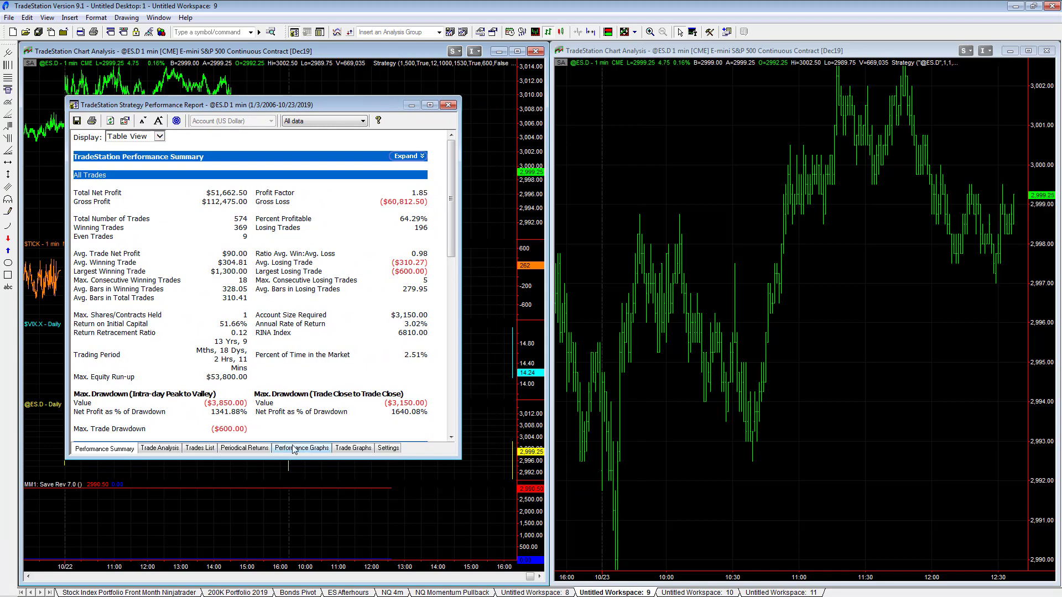
pyautogui.moveTo(291, 105); pyautogui.dragTo(317, 117)
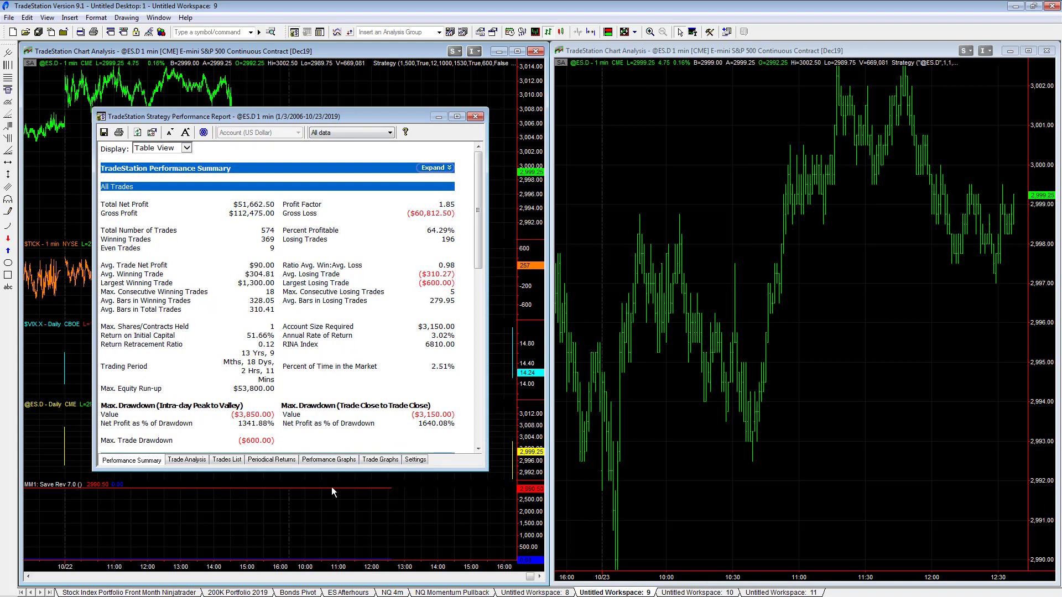
# - Compare the equity curve graph with the summary's $90.00 average trade net profit
pyautogui.click(337, 463)
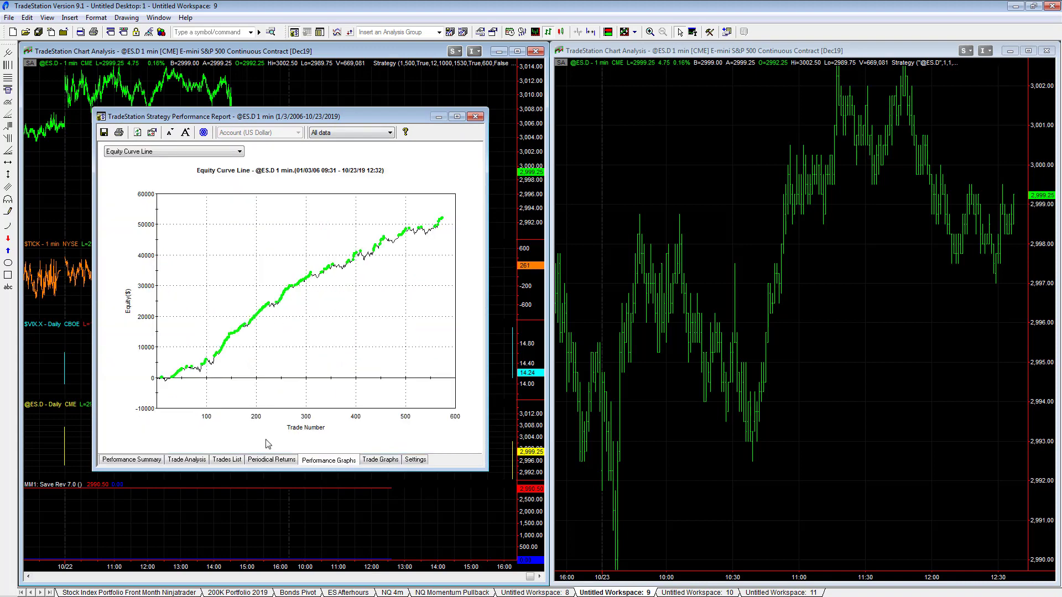
pyautogui.click(124, 466)
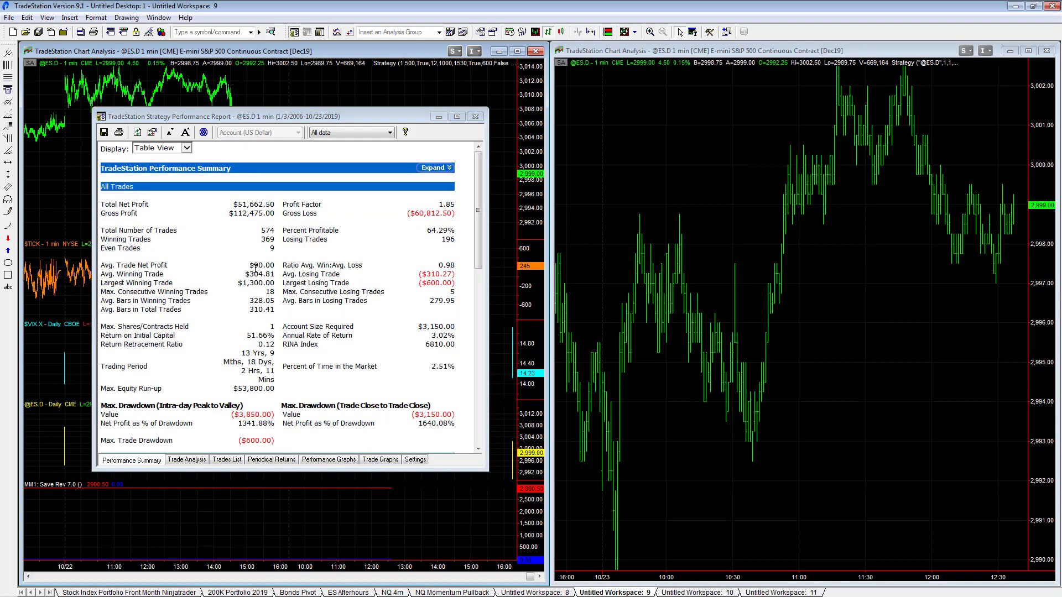
pyautogui.moveTo(254, 266); pyautogui.dragTo(274, 265)
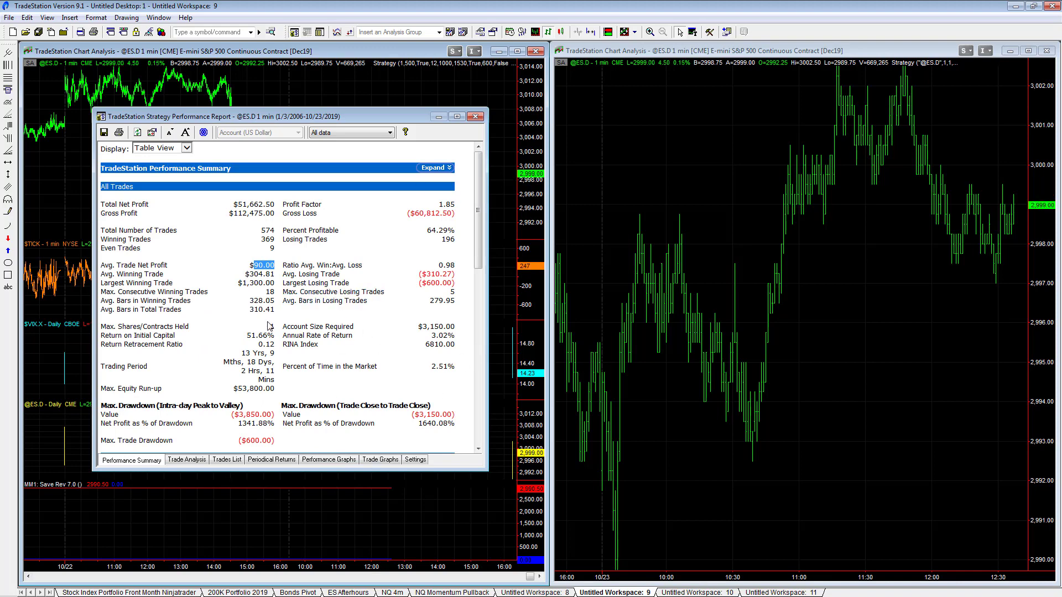
pyautogui.click(331, 464)
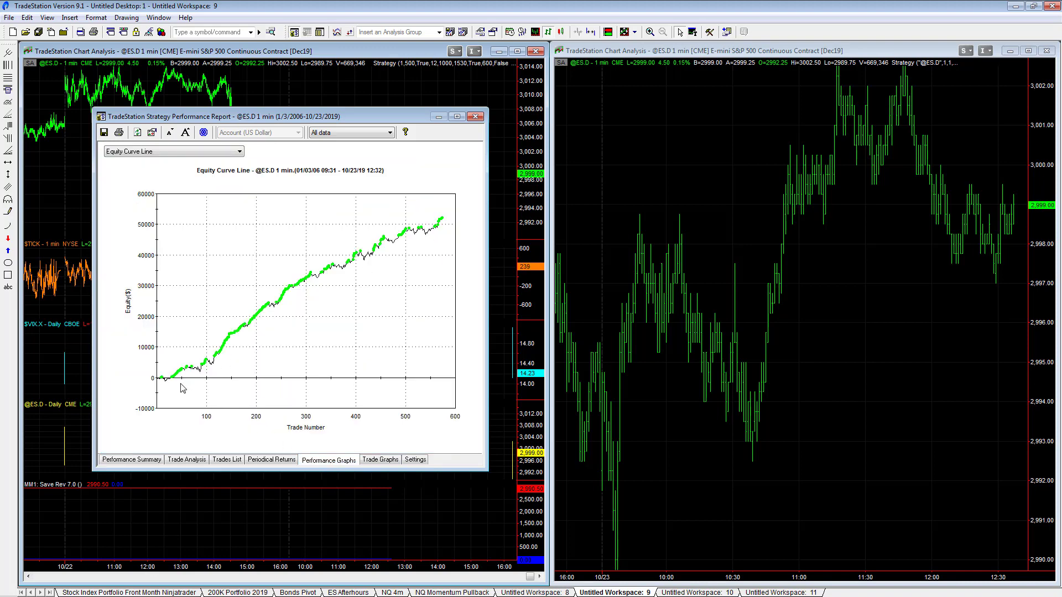
pyautogui.moveTo(181, 310)
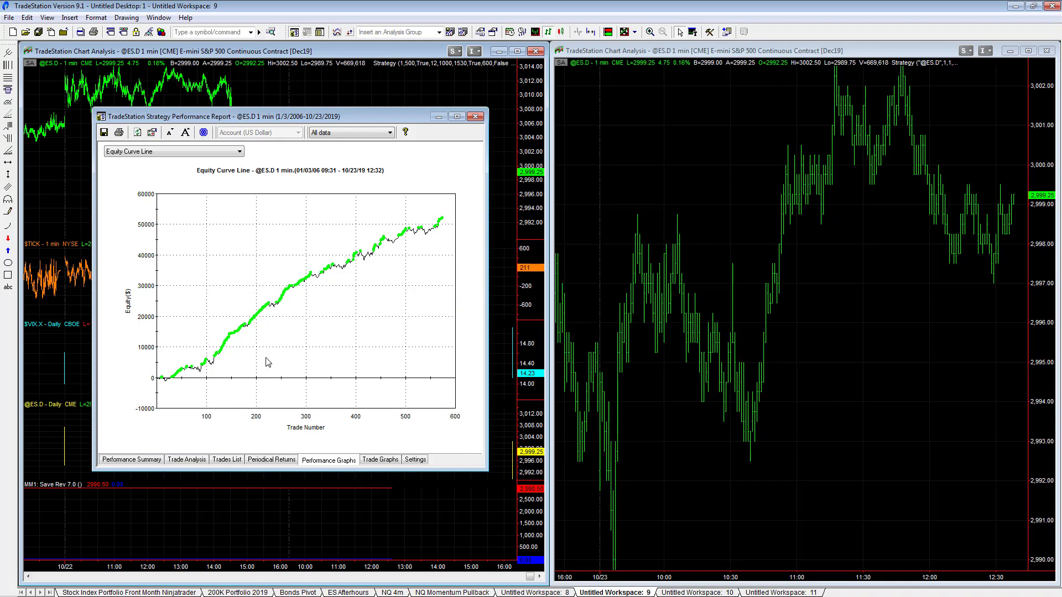
pyautogui.click(146, 461)
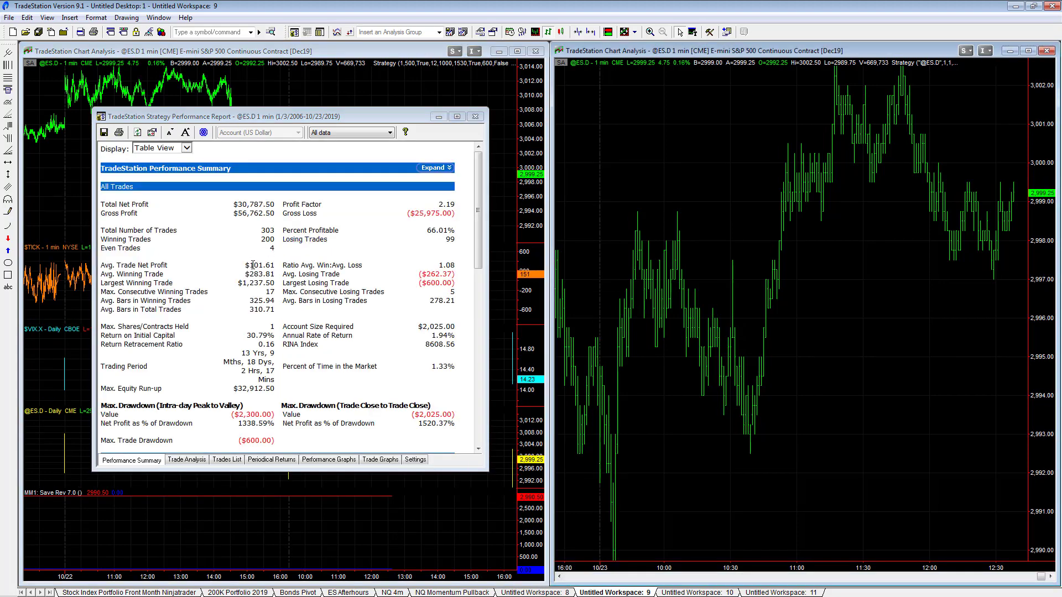
# - Highlight the new $101.61 average trade net profit and $2,025.00 max drawdown
pyautogui.moveTo(253, 265); pyautogui.dragTo(277, 266)
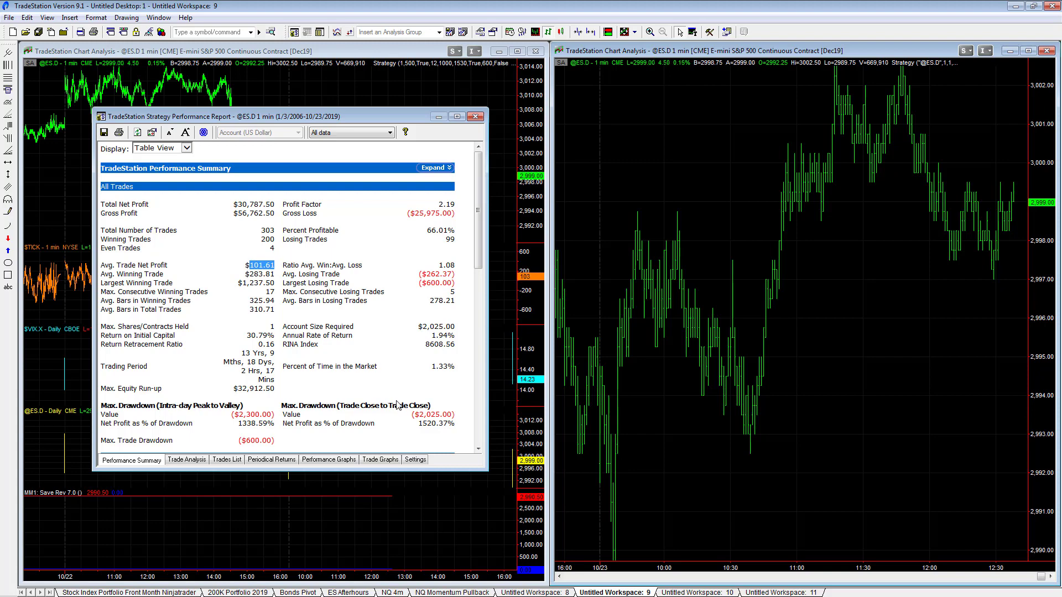
pyautogui.moveTo(419, 409); pyautogui.dragTo(453, 414)
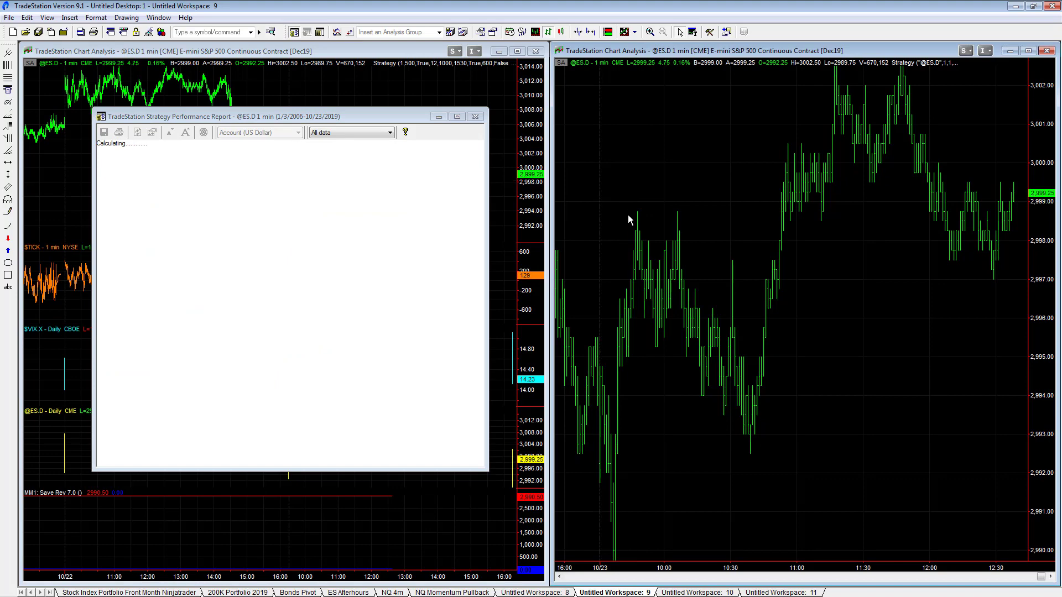
pyautogui.moveTo(414, 414); pyautogui.dragTo(454, 415)
pyautogui.moveTo(277, 265); pyautogui.dragTo(101, 265)
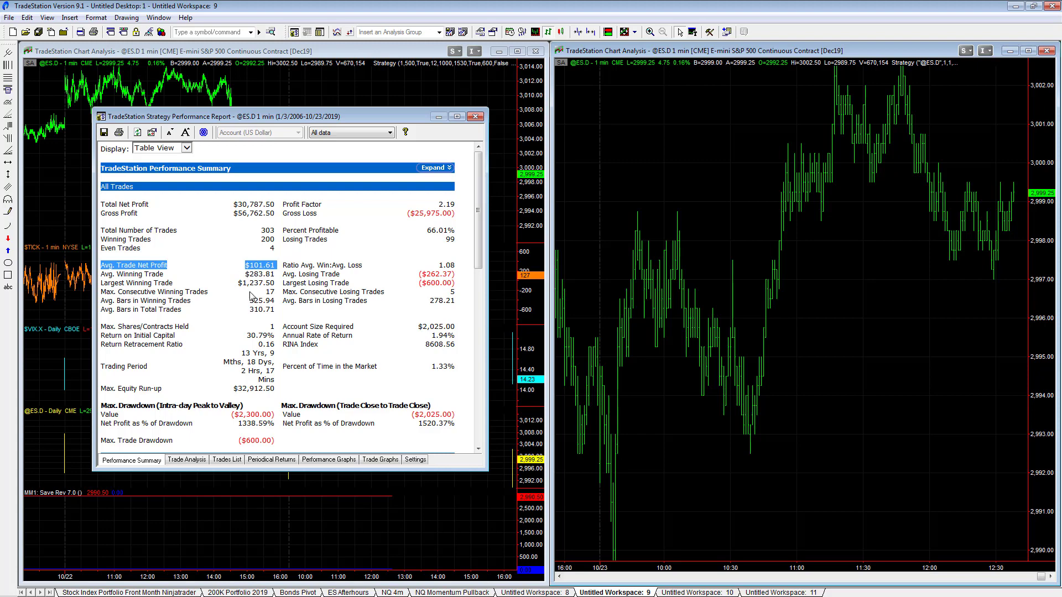
# - Show the recalculated equity curve graph and move the report up and right
pyautogui.click(342, 462)
pyautogui.moveTo(391, 120); pyautogui.dragTo(601, 86)
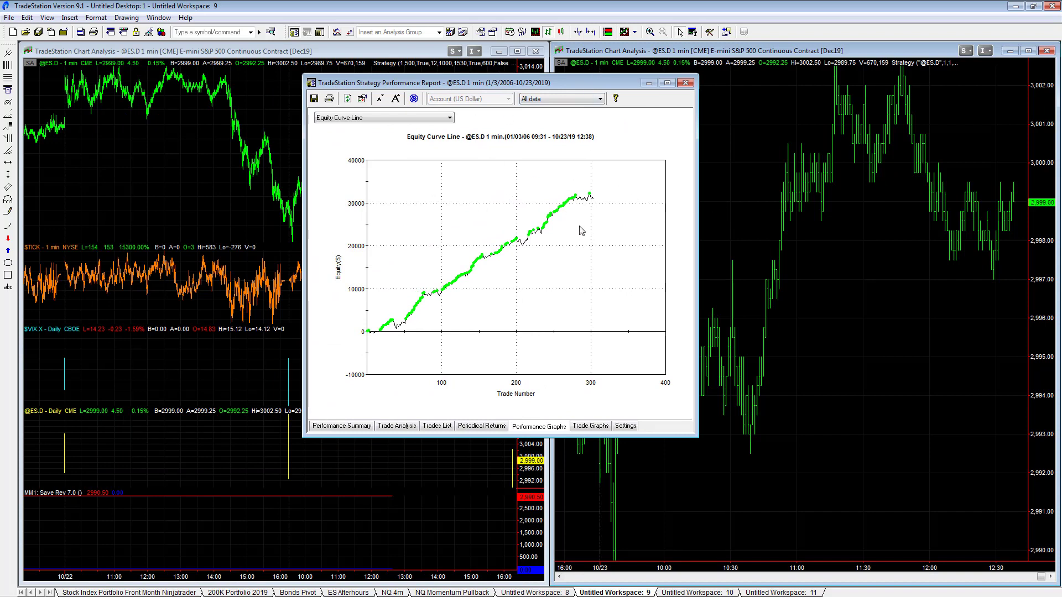
pyautogui.moveTo(591, 219)
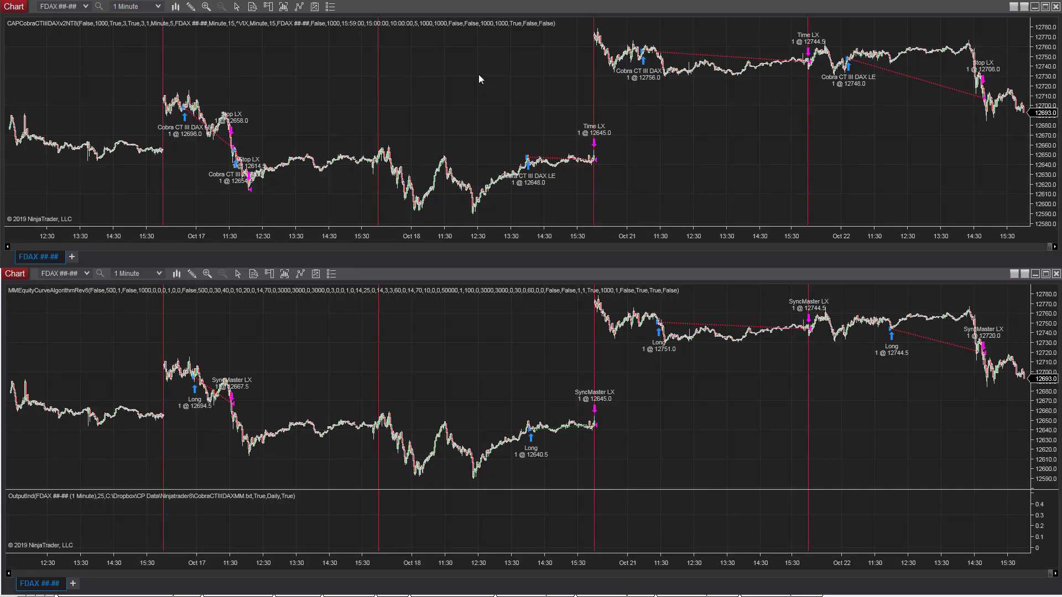
pyautogui.rightClick(325, 44)
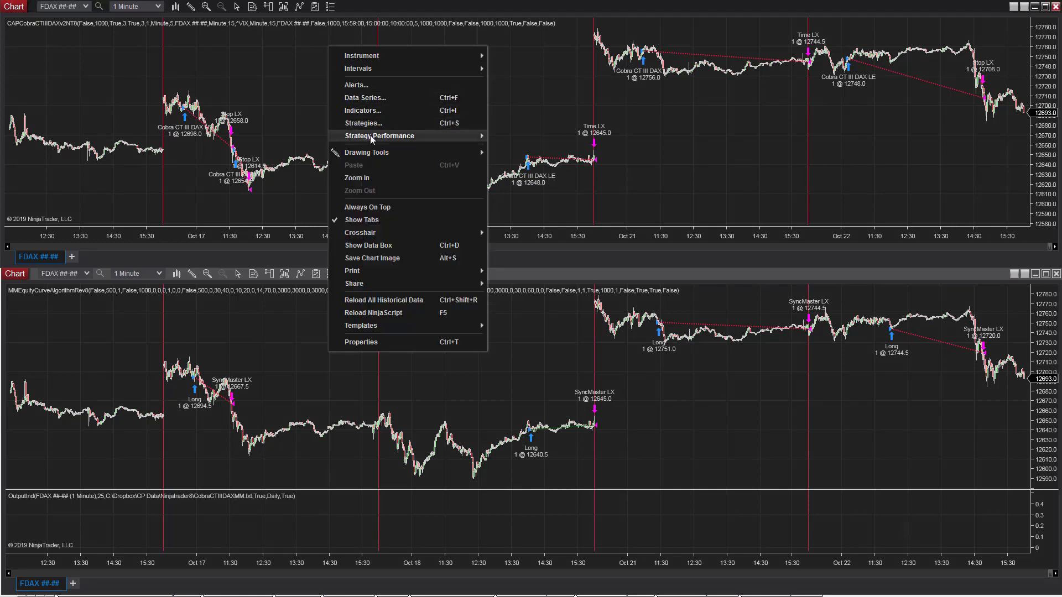
pyautogui.moveTo(372, 137)
pyautogui.moveTo(531, 143)
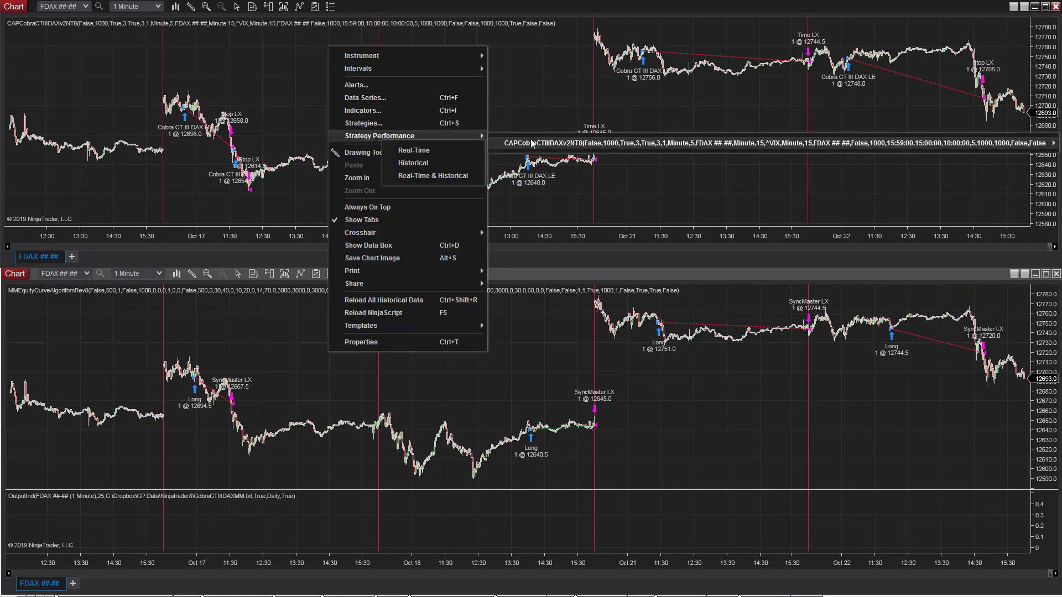
pyautogui.click(427, 163)
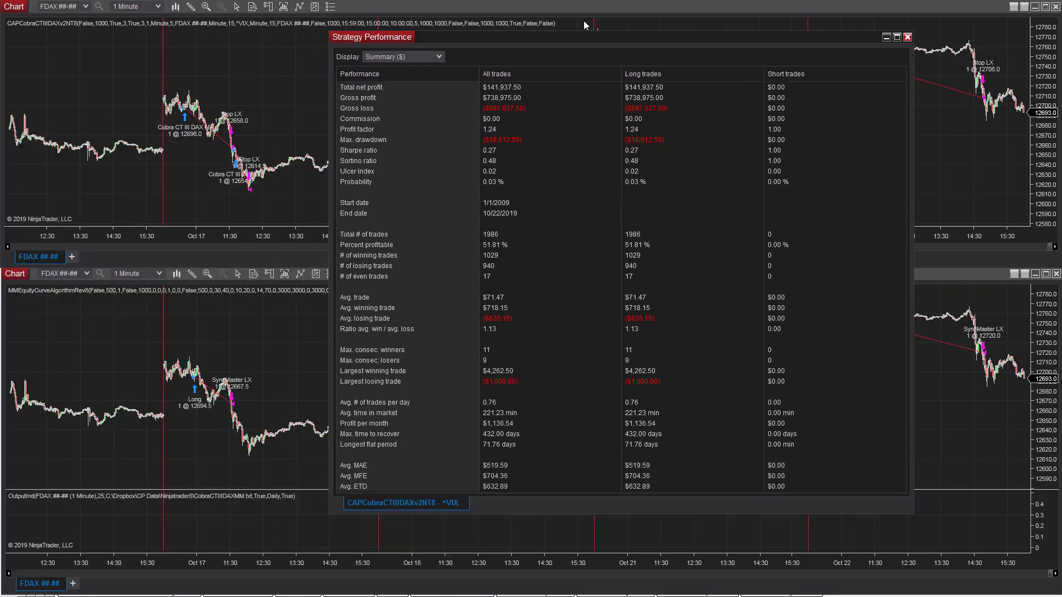
pyautogui.moveTo(497, 40); pyautogui.dragTo(330, 52)
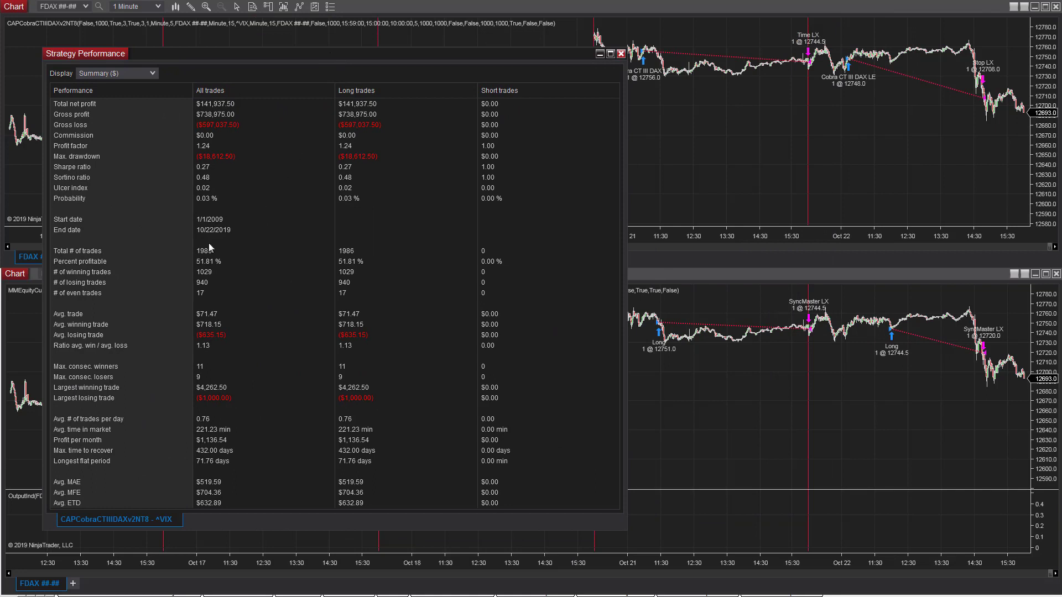
pyautogui.click(200, 158)
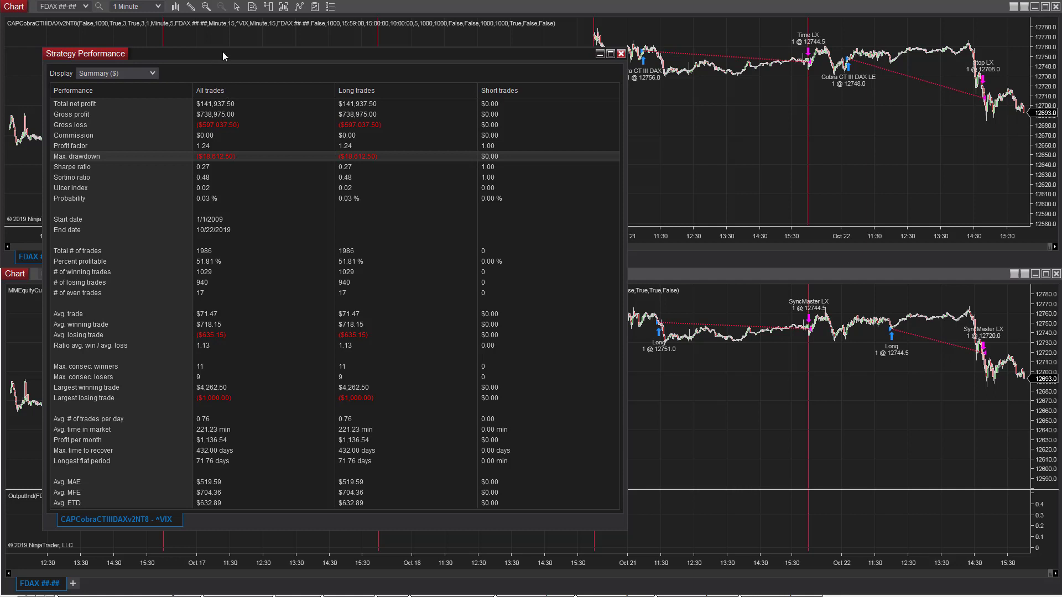
pyautogui.moveTo(222, 52); pyautogui.dragTo(230, 33)
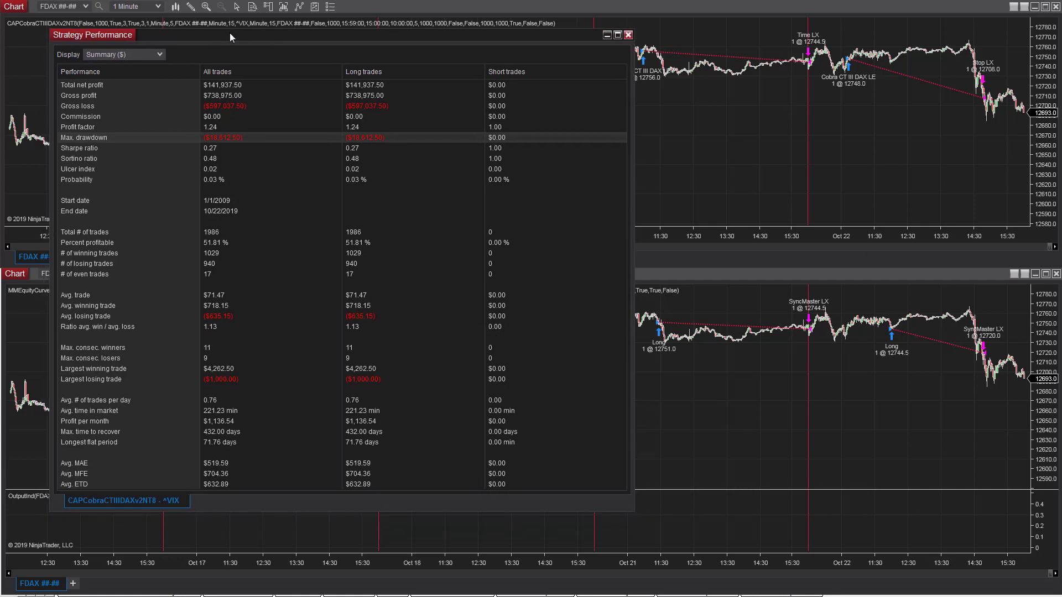
pyautogui.click(233, 300)
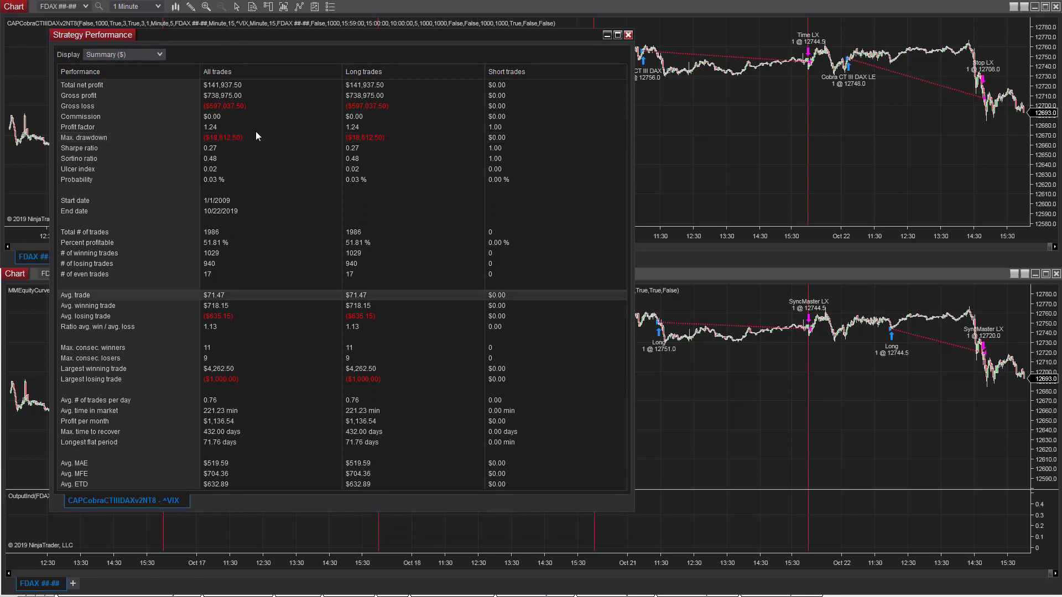
pyautogui.click(115, 55)
pyautogui.click(118, 78)
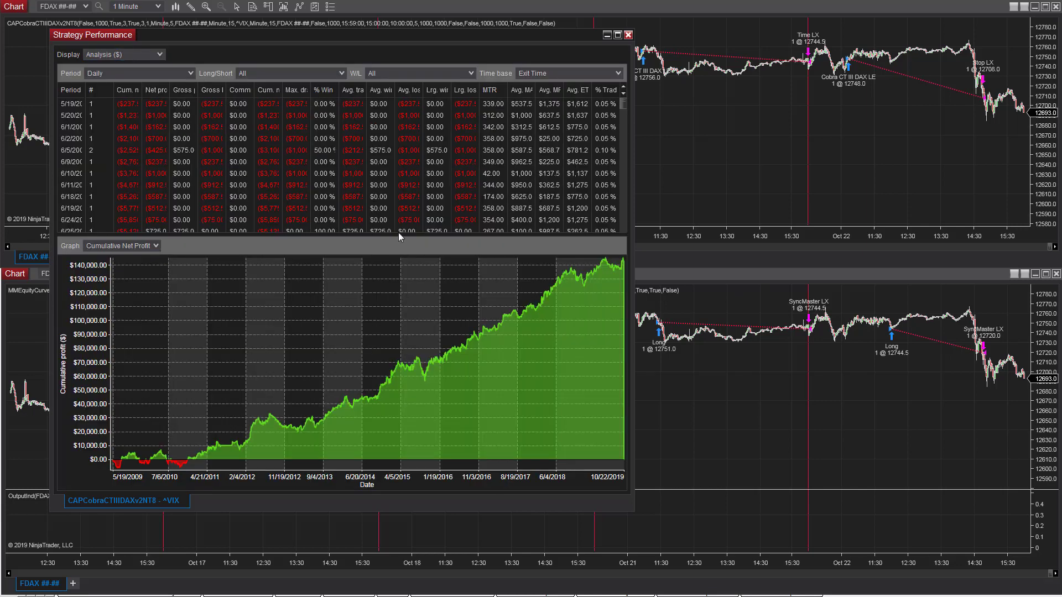
pyautogui.moveTo(399, 233); pyautogui.dragTo(406, 67)
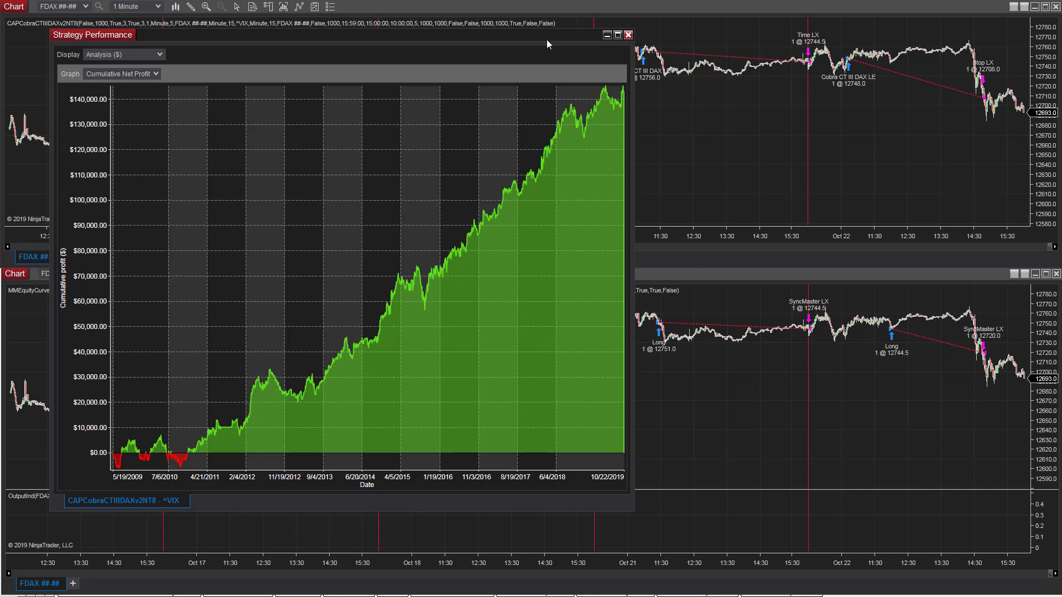
pyautogui.moveTo(546, 38); pyautogui.dragTo(1061, 111)
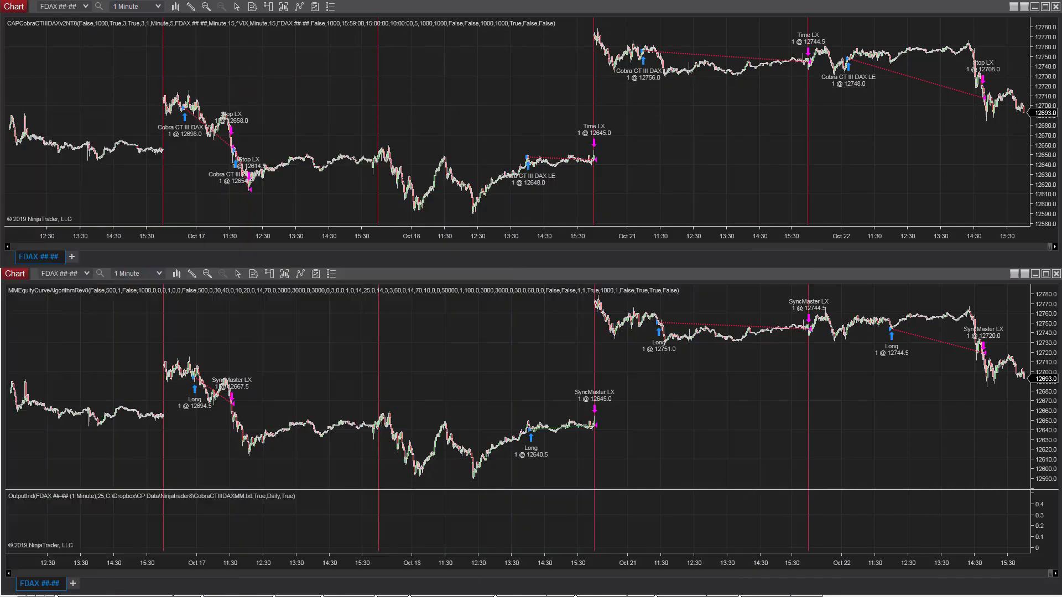
# - Open MMEquityCurveAlgorithmRev8's historical strategy performance from the lower chart
pyautogui.click(323, 332)
pyautogui.rightClick(323, 330)
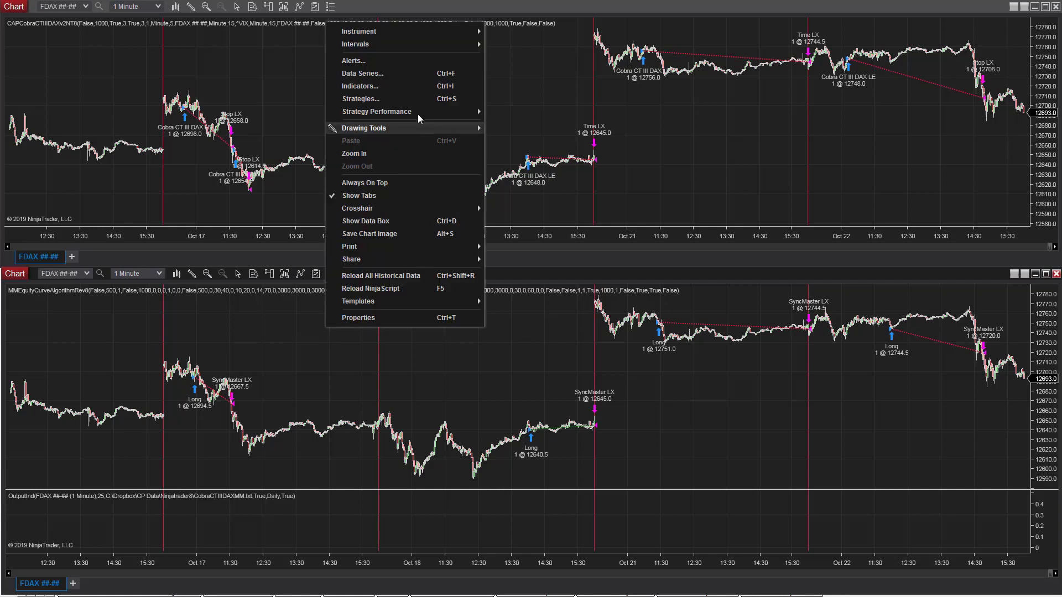
pyautogui.moveTo(419, 112)
pyautogui.moveTo(505, 121)
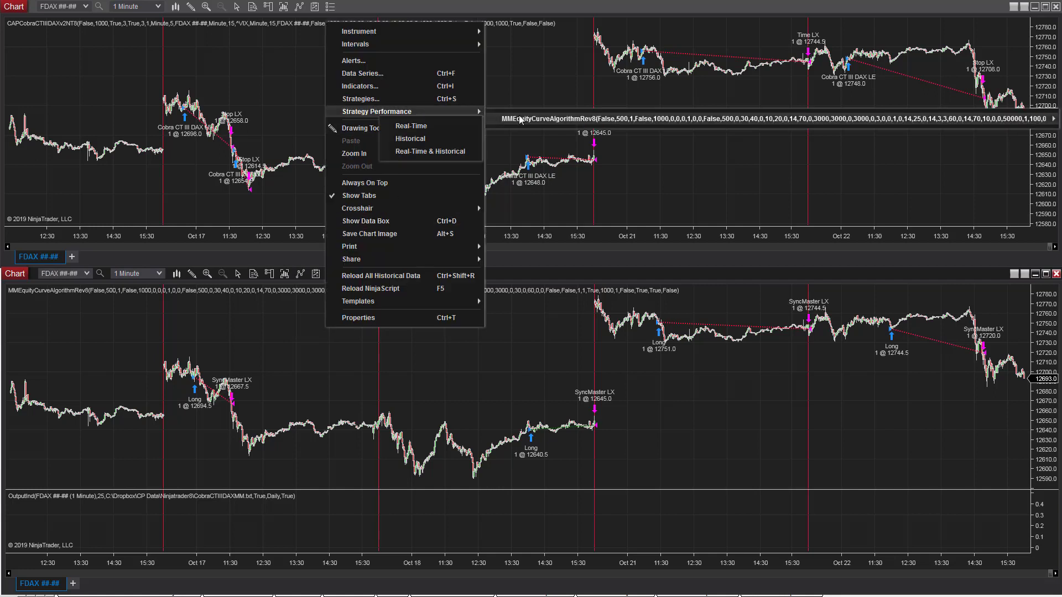
pyautogui.click(460, 145)
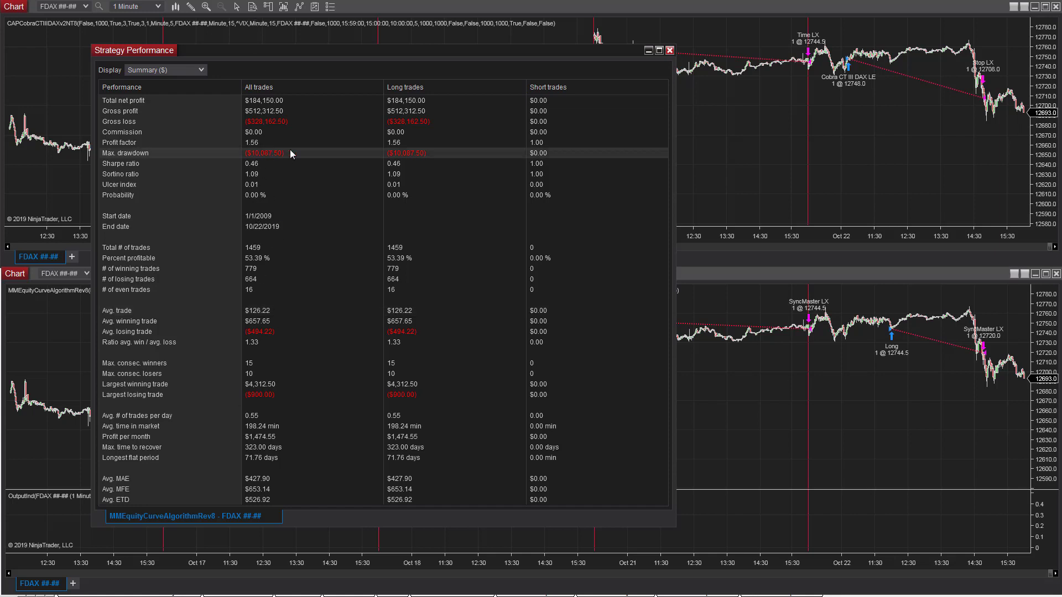
# - Review the Analysis view's enlarged cumulative profit graph, then return to the Summary table
pyautogui.click(194, 73)
pyautogui.click(183, 94)
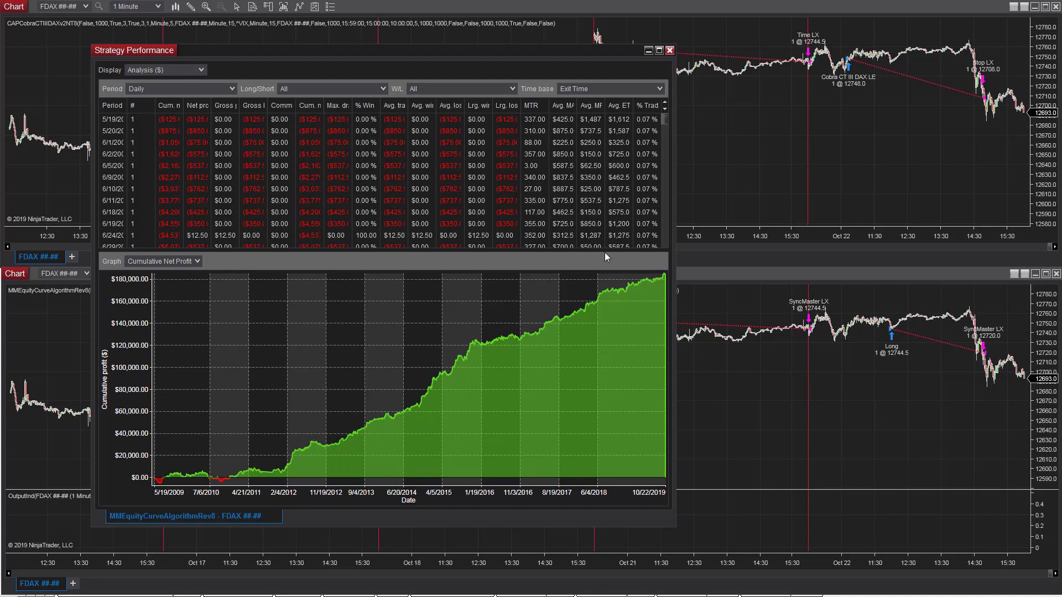
pyautogui.moveTo(606, 255); pyautogui.dragTo(700, 3)
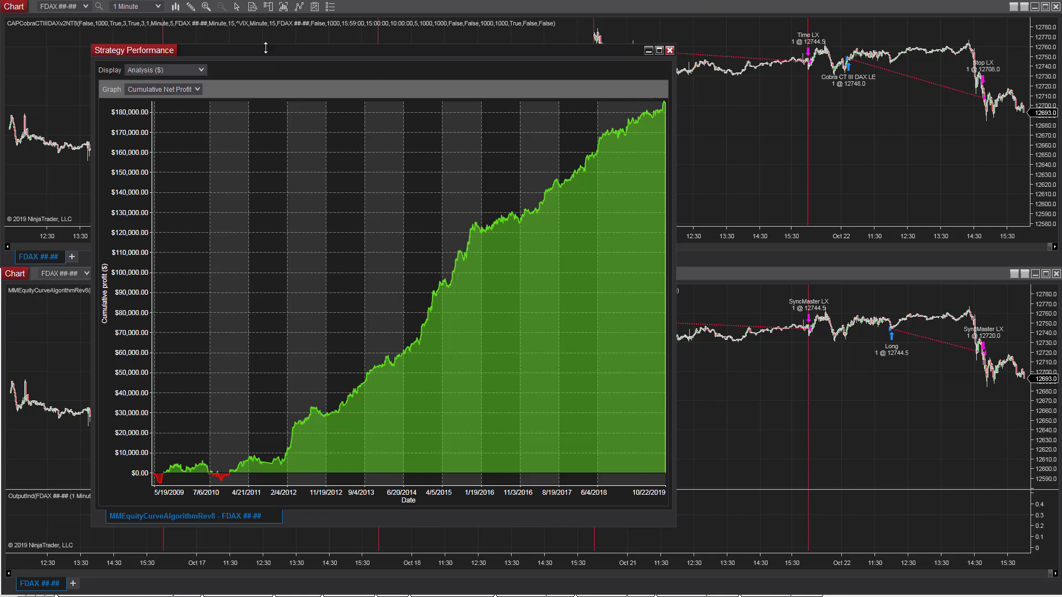
pyautogui.click(171, 67)
pyautogui.click(165, 81)
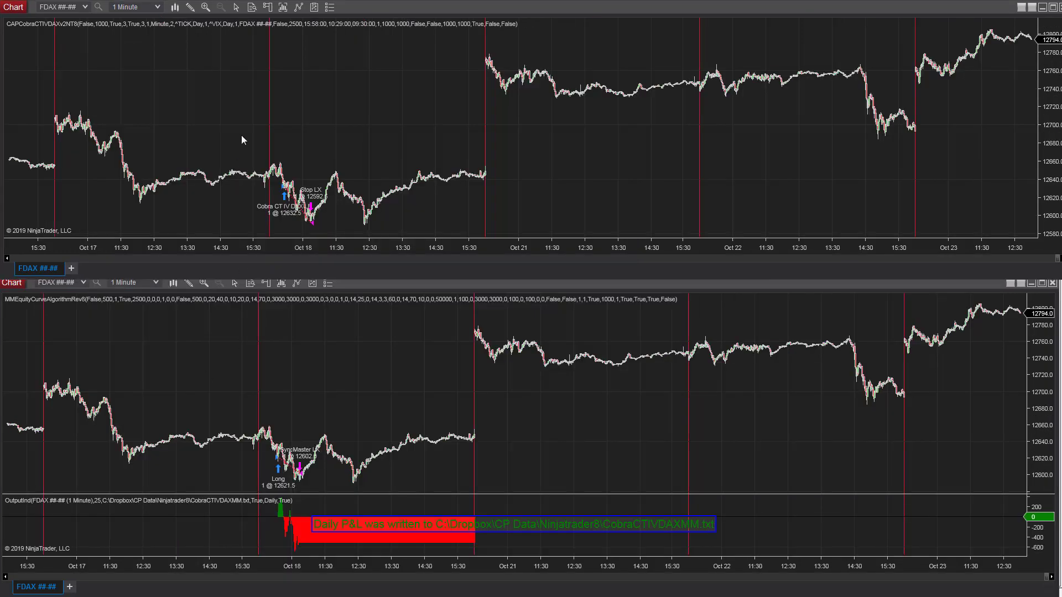
pyautogui.rightClick(259, 86)
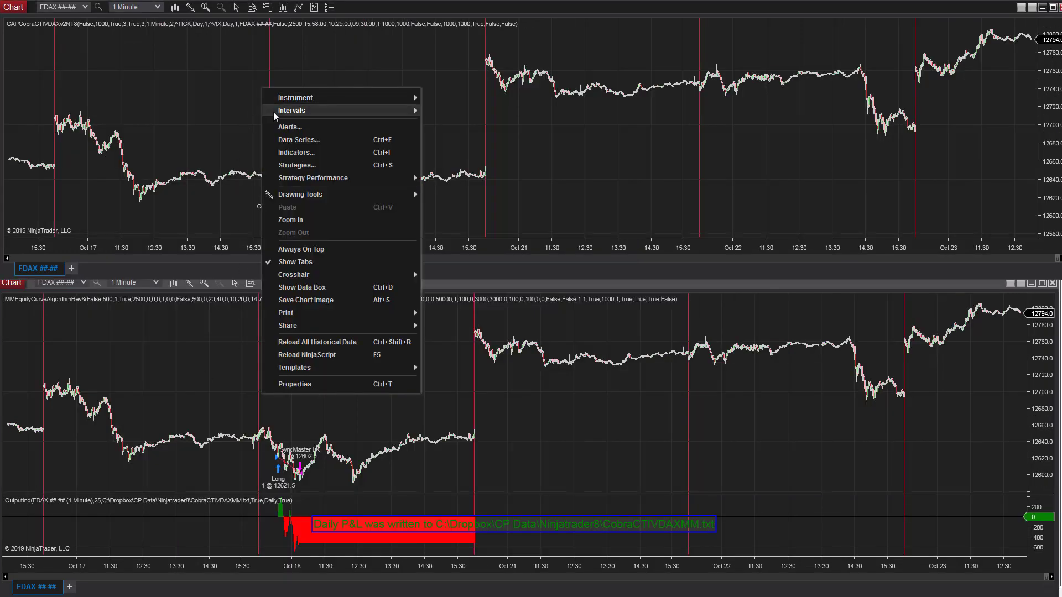
pyautogui.moveTo(332, 182)
pyautogui.moveTo(525, 186)
pyautogui.click(392, 203)
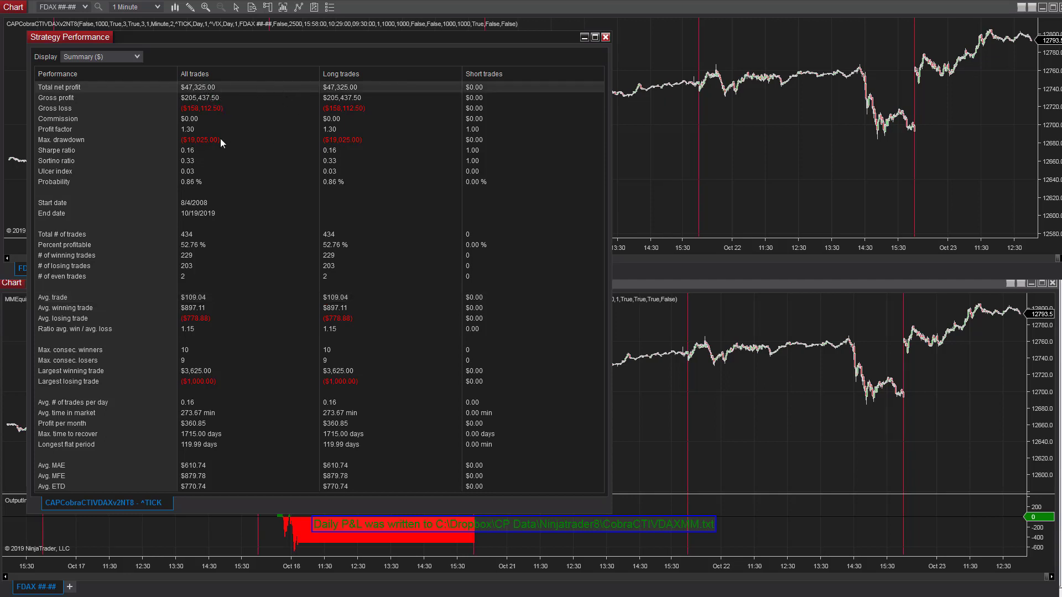
pyautogui.moveTo(406, 35); pyautogui.dragTo(0, 60)
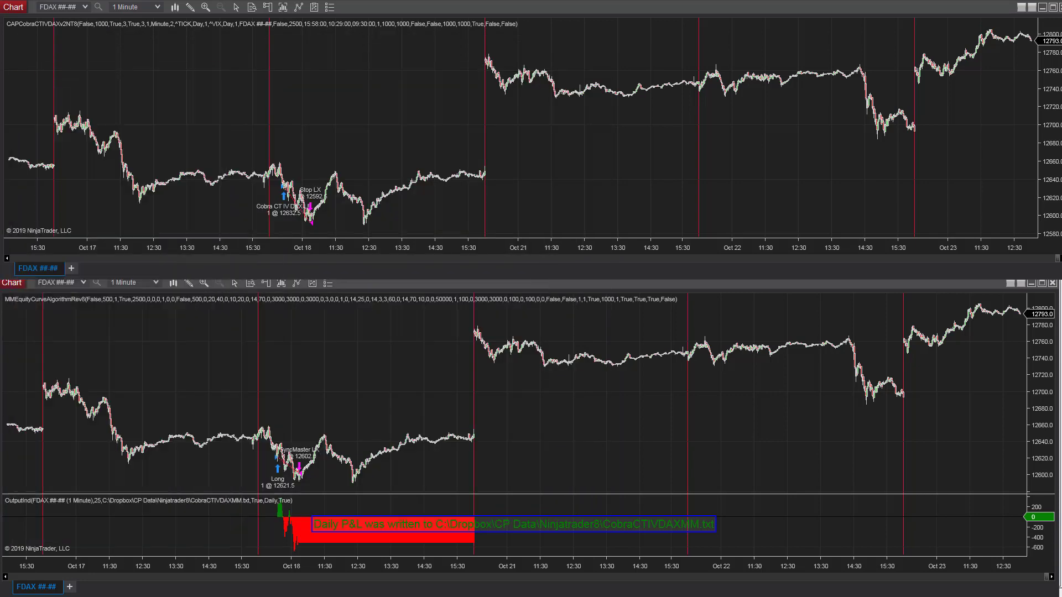
# - Open MMEquityCurveAlgorithmRev8's historical strategy performance from the lower chart
pyautogui.click(201, 334)
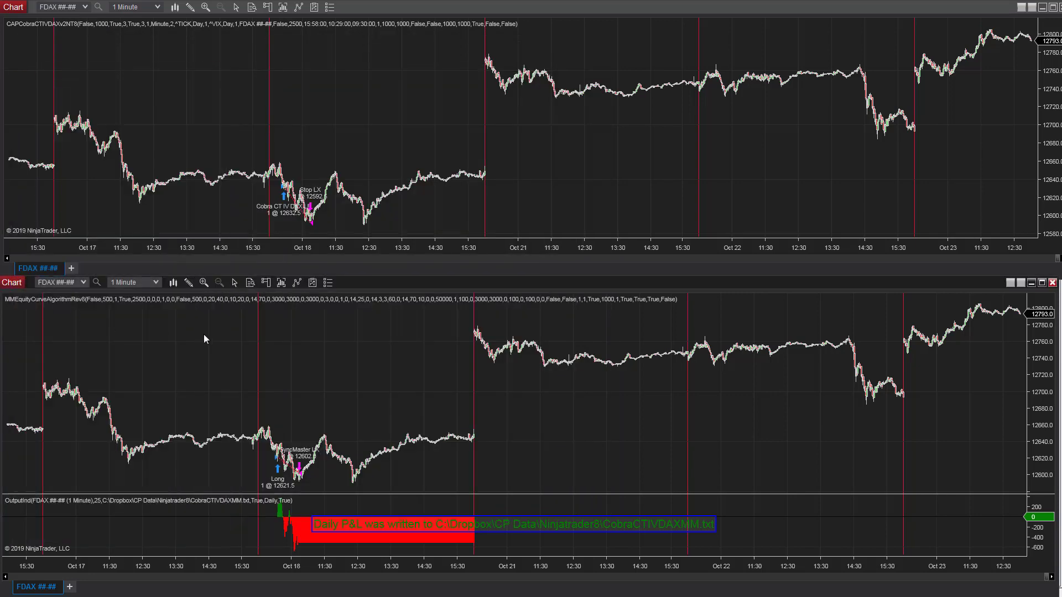
pyautogui.rightClick(203, 334)
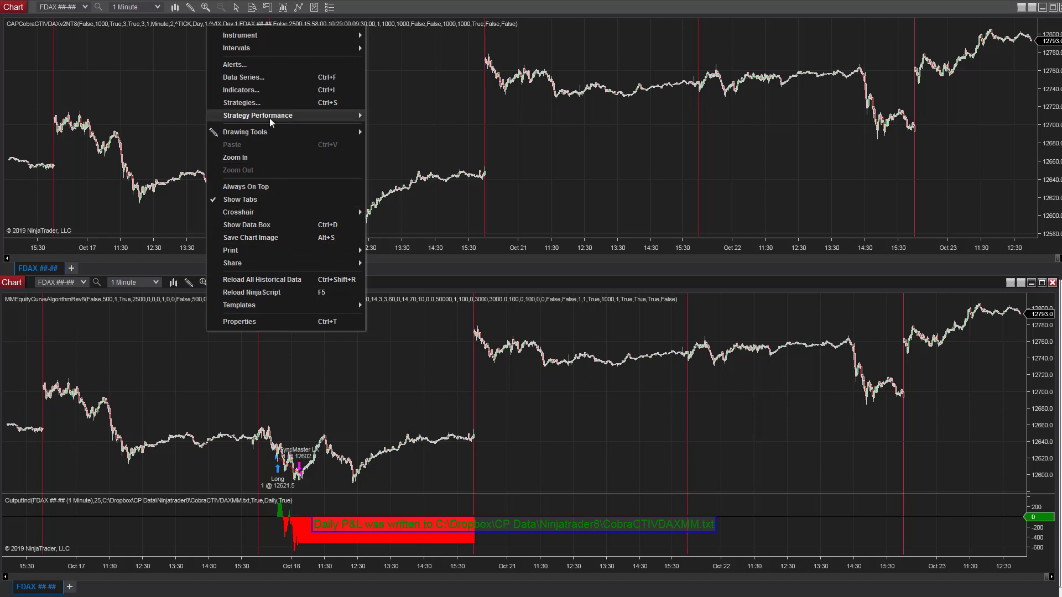
pyautogui.moveTo(270, 117)
pyautogui.moveTo(457, 126)
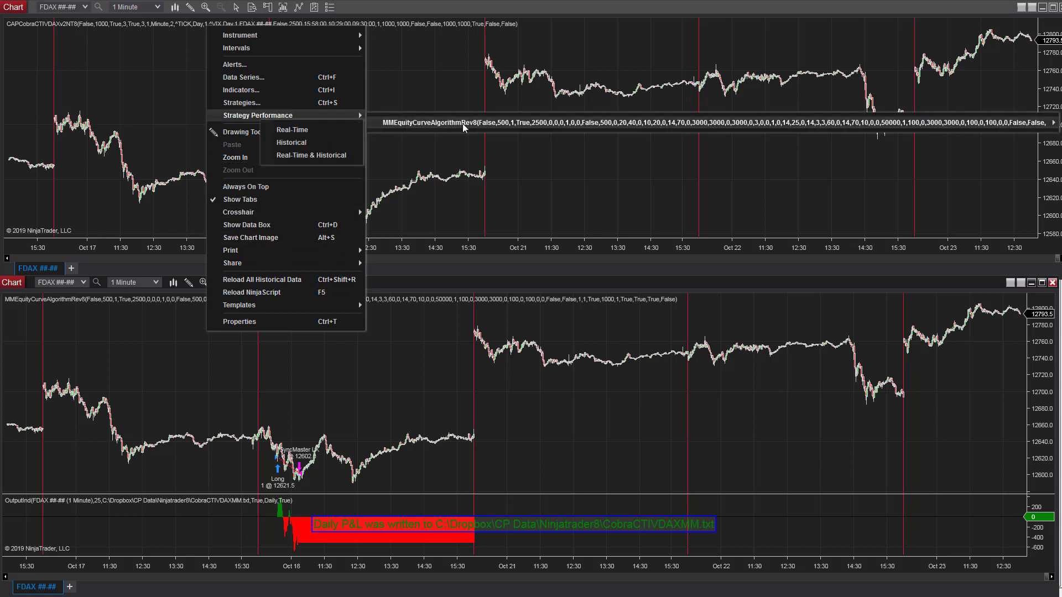
pyautogui.click(320, 144)
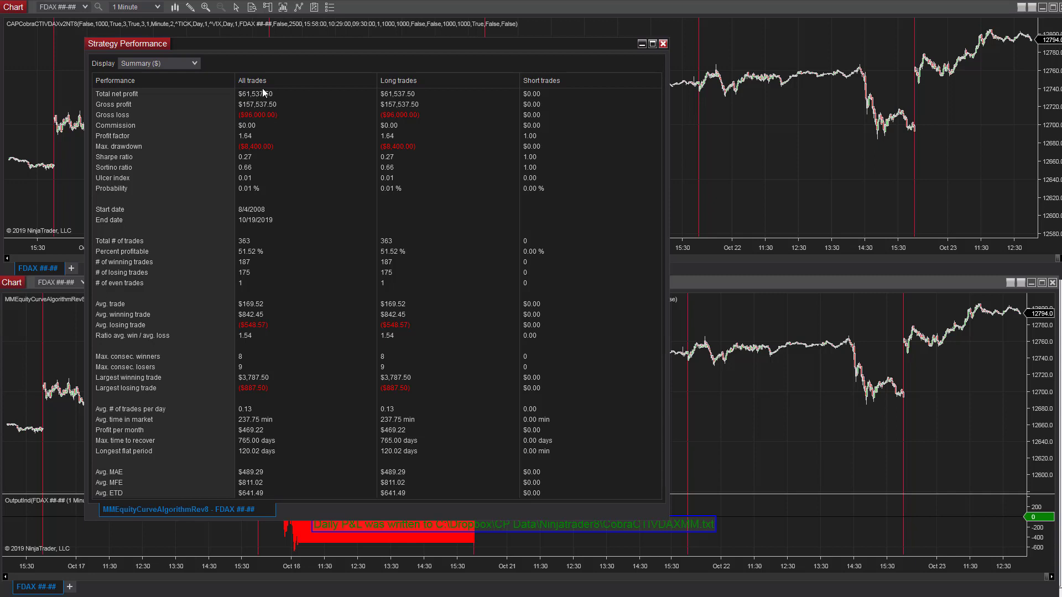
# - Point out the total trades, average trade and max drawdown rows in the summary
pyautogui.click(257, 244)
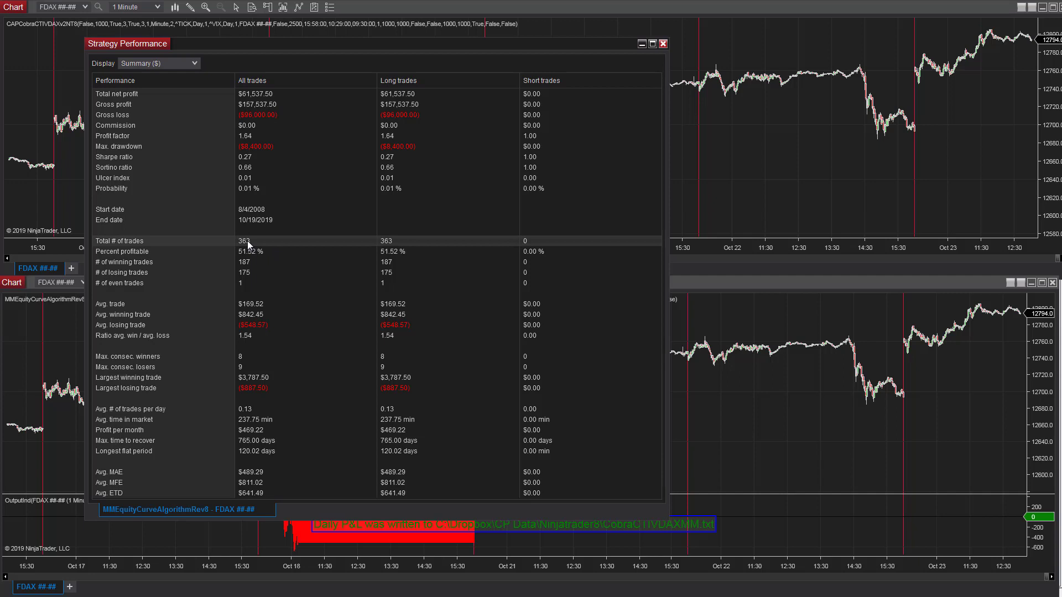
pyautogui.click(267, 304)
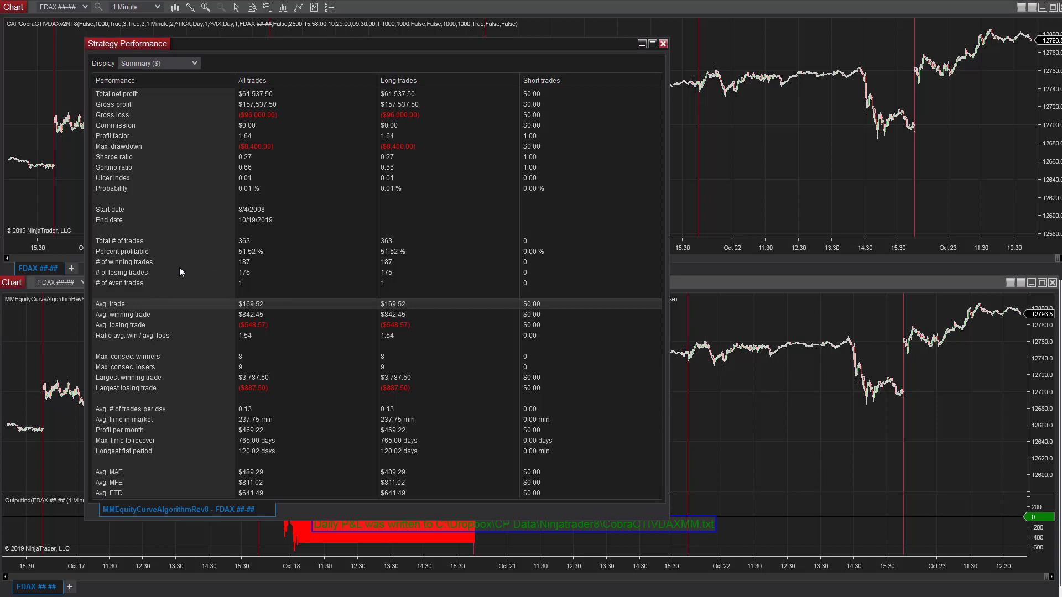
pyautogui.click(263, 150)
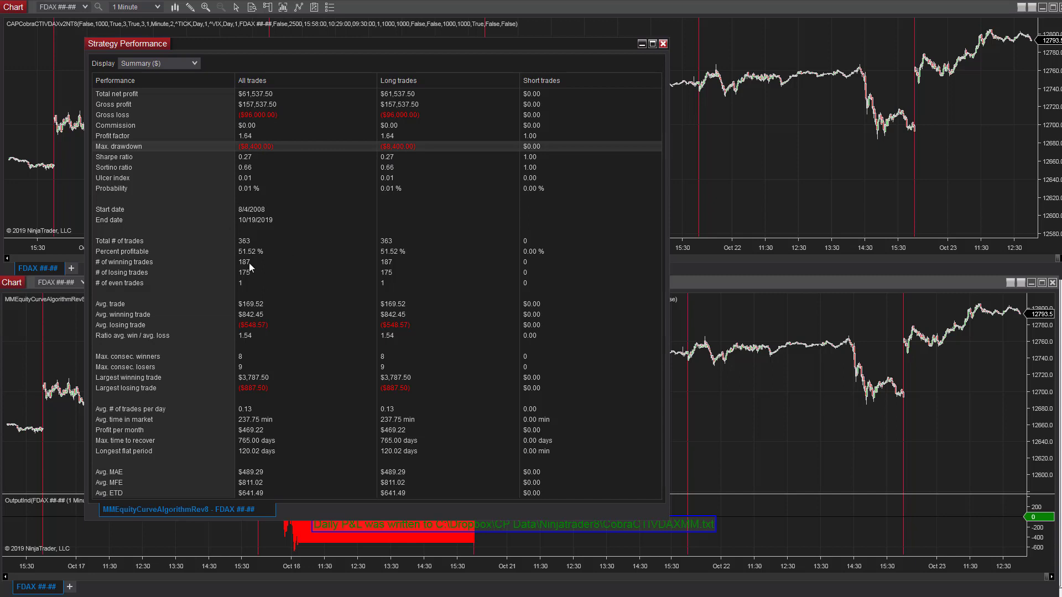
# - View the full-size Analysis cumulative net profit graph, then close the report
pyautogui.click(158, 63)
pyautogui.click(162, 91)
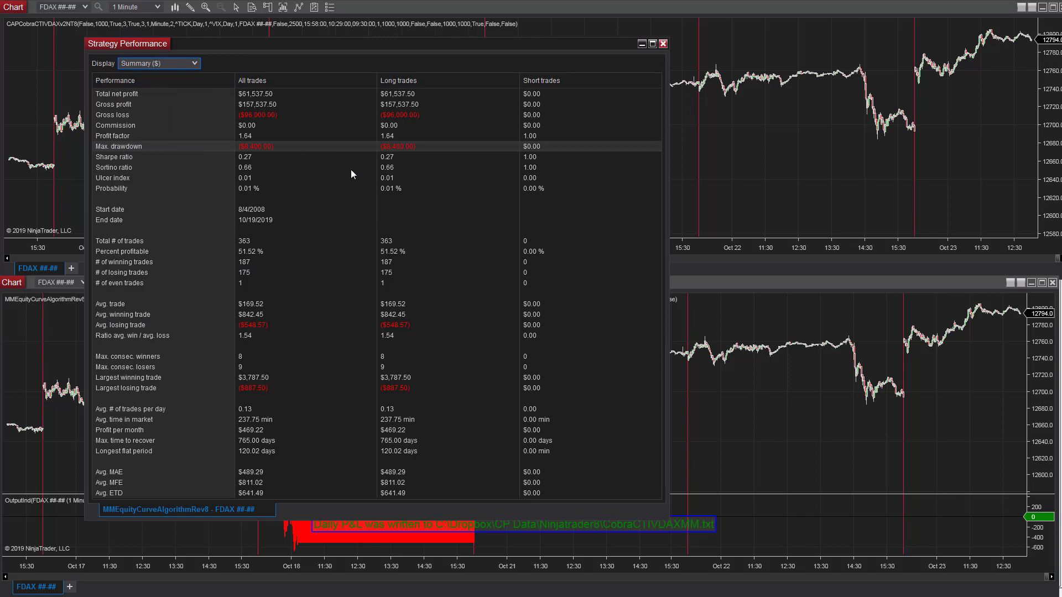
pyautogui.press('Down')
pyautogui.moveTo(413, 244); pyautogui.dragTo(413, 75)
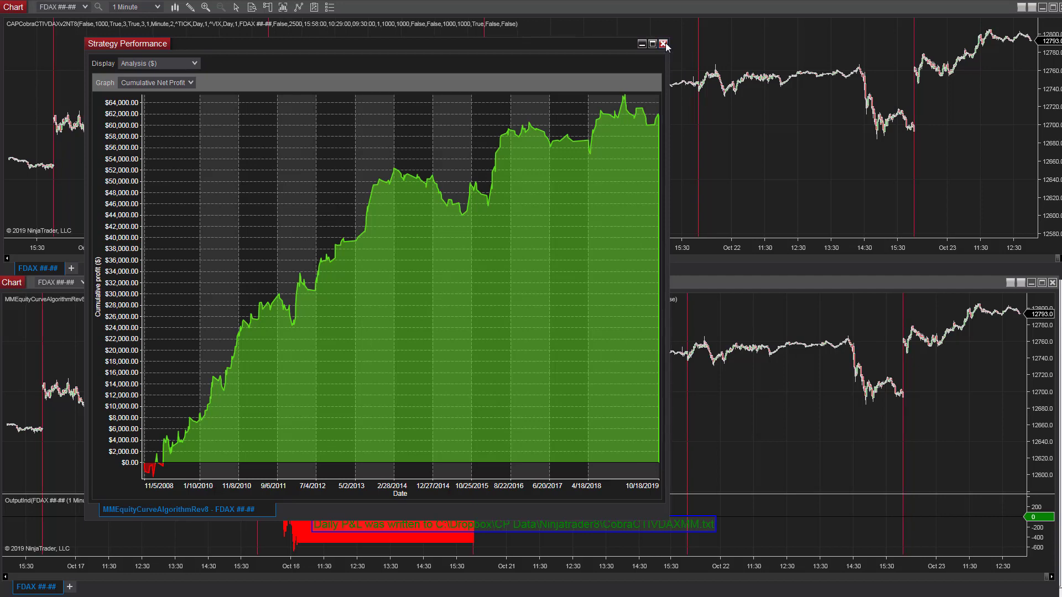
pyautogui.click(664, 44)
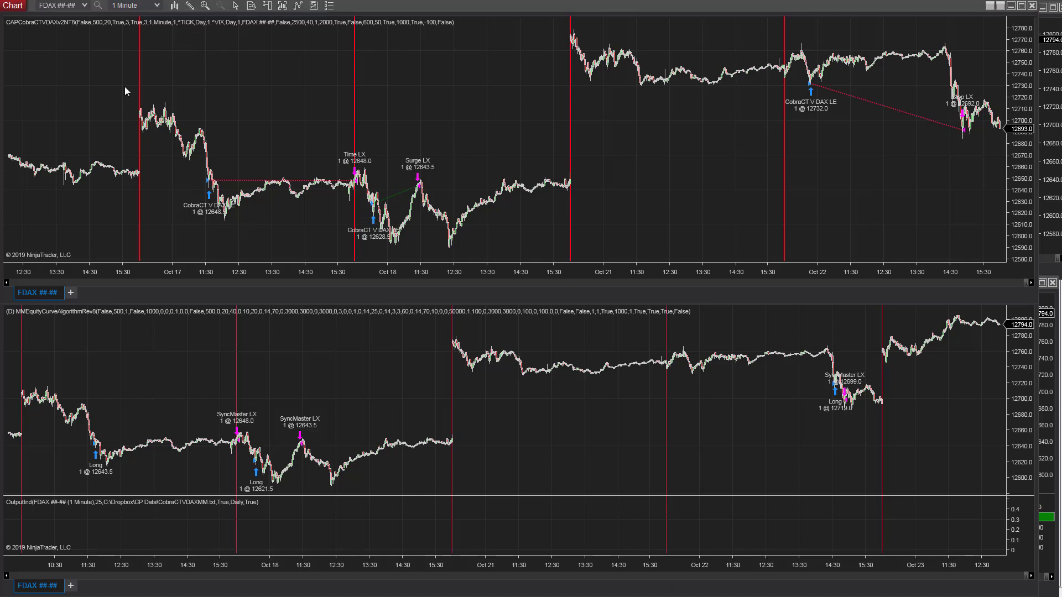
# - Show CAPCobraCTVDAXv2NT8's report in Analysis view with its cumulative net profit graph enlarged
pyautogui.hotkey('alt', 'Tab')
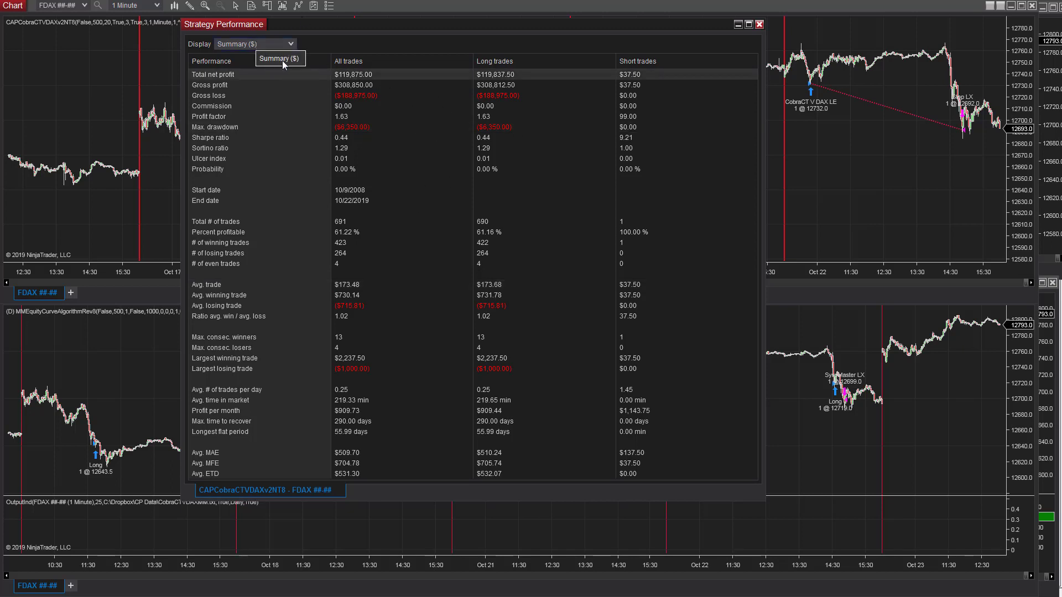
pyautogui.click(267, 44)
pyautogui.click(267, 68)
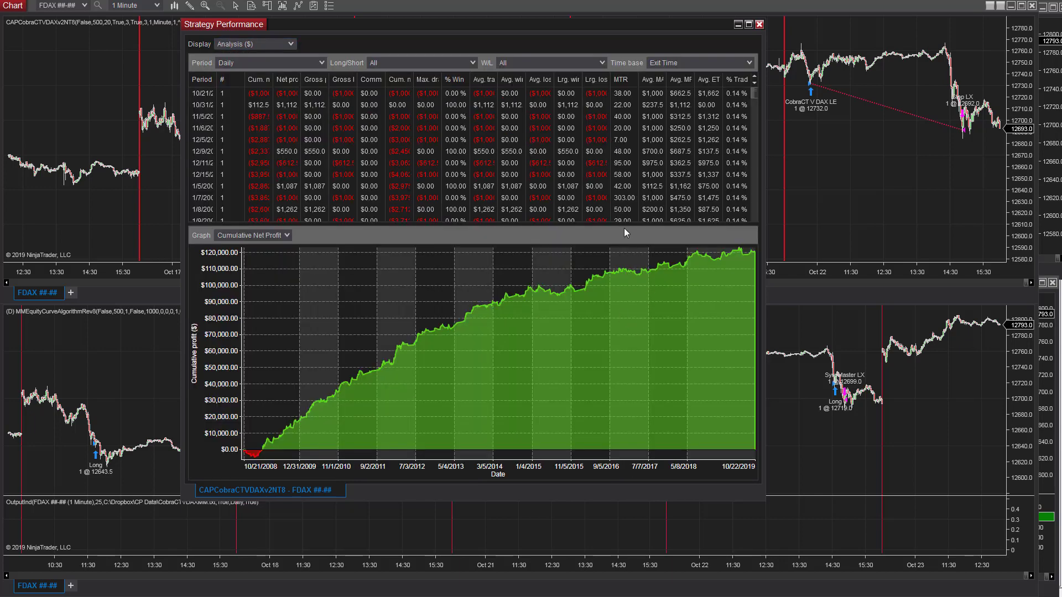
pyautogui.moveTo(625, 224); pyautogui.dragTo(620, 8)
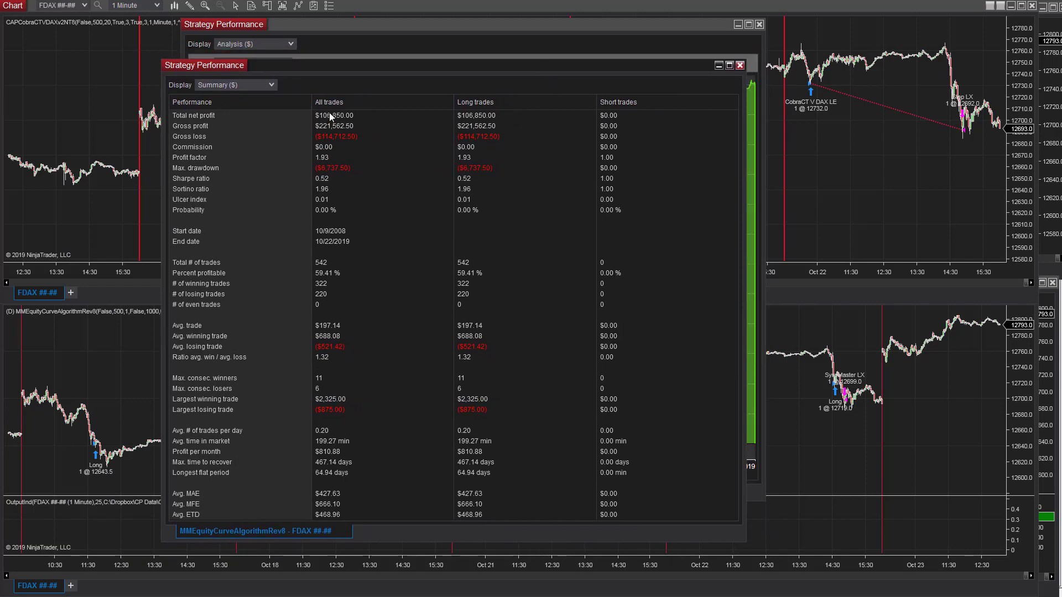
# - Point out the MM report's total trades, average trade and max drawdown rows
pyautogui.click(324, 261)
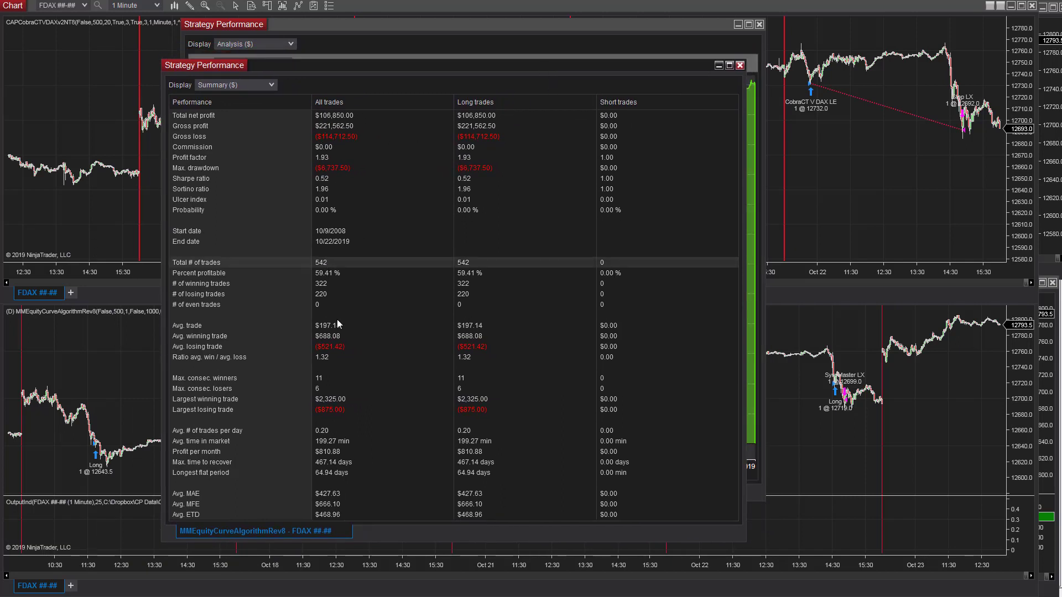
pyautogui.click(351, 325)
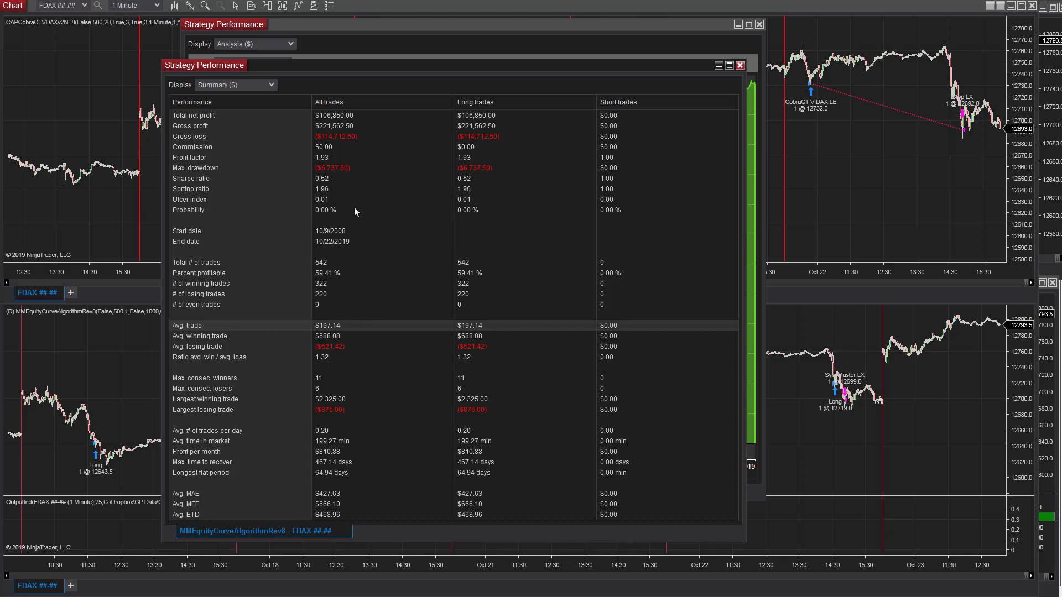
pyautogui.click(336, 169)
# - Expand the MM report's Analysis graph and arrange both reports side by side
pyautogui.click(220, 85)
pyautogui.click(234, 111)
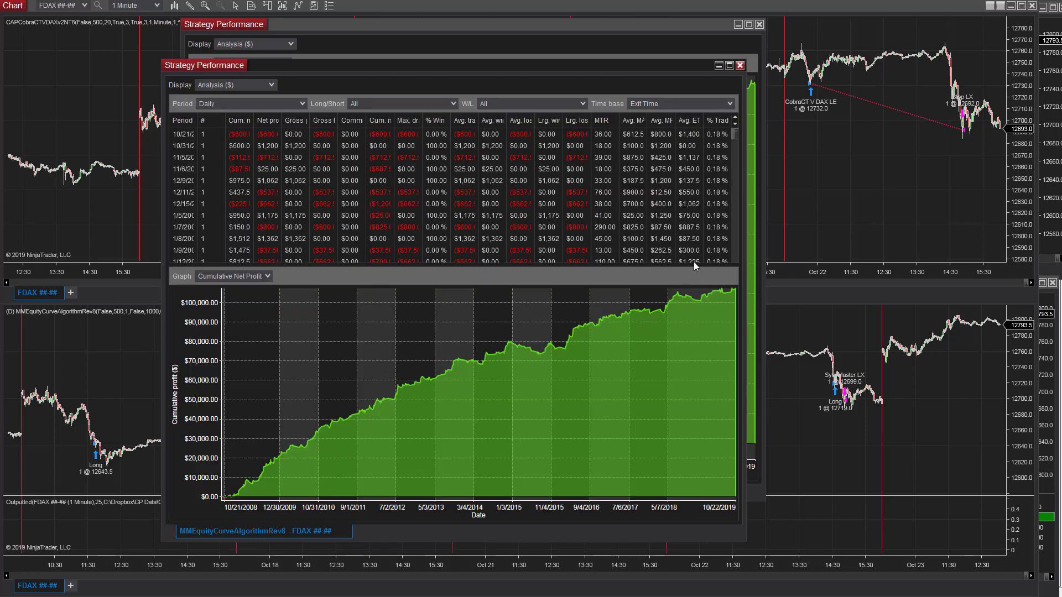
pyautogui.moveTo(694, 266); pyautogui.dragTo(653, 166)
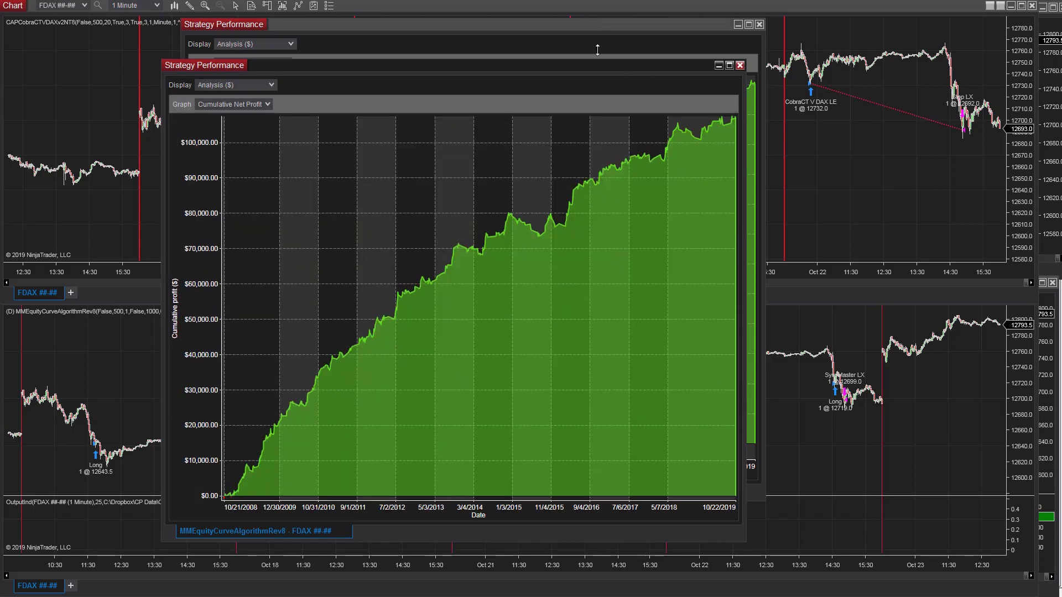
pyautogui.moveTo(615, 69); pyautogui.dragTo(863, 70)
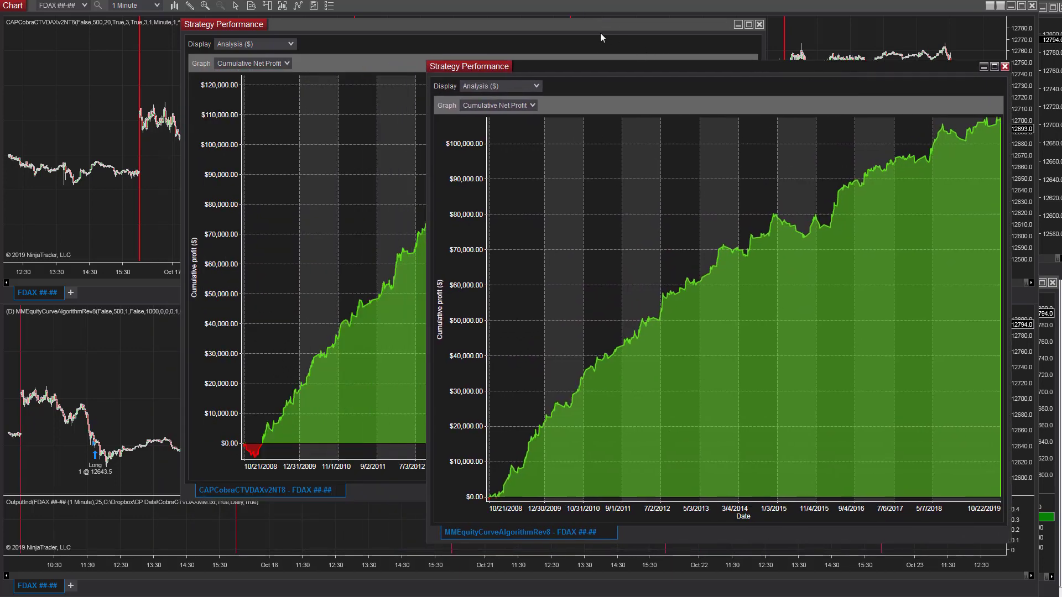
pyautogui.moveTo(596, 31); pyautogui.dragTo(415, 69)
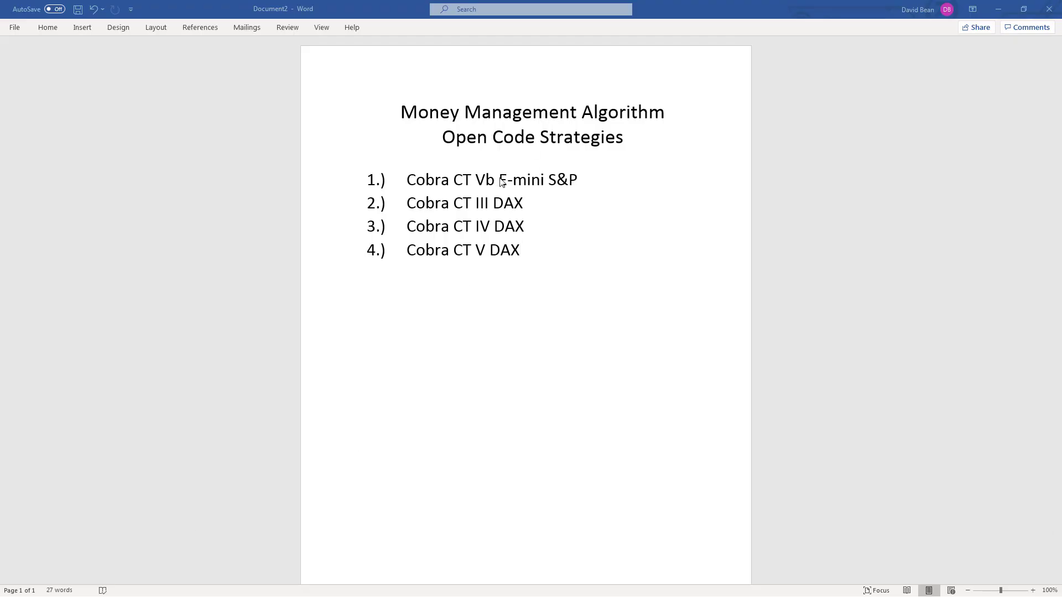
pyautogui.tripleClick(400, 169)
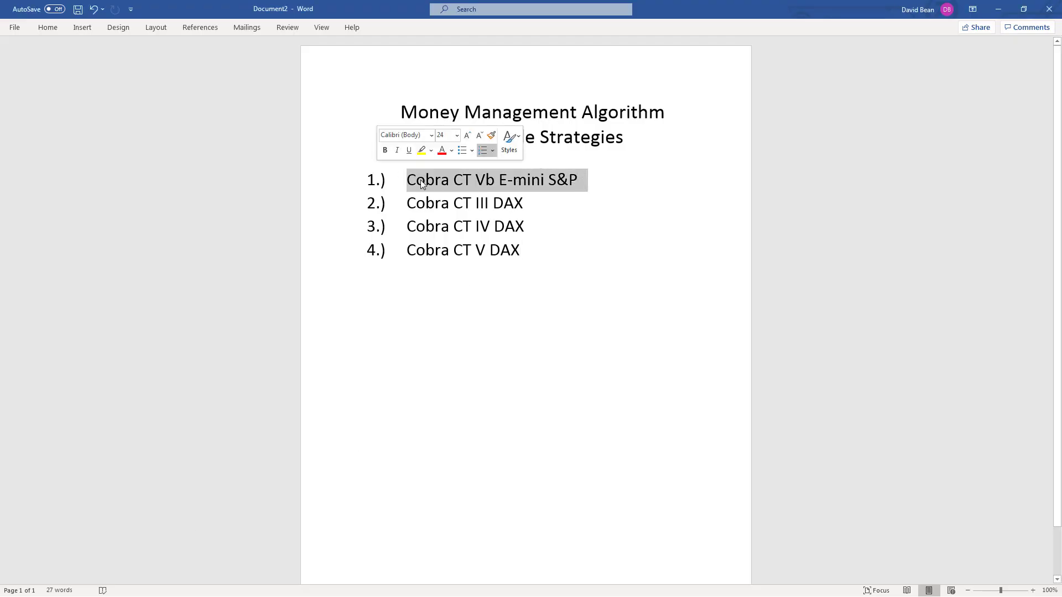
pyautogui.click(532, 205)
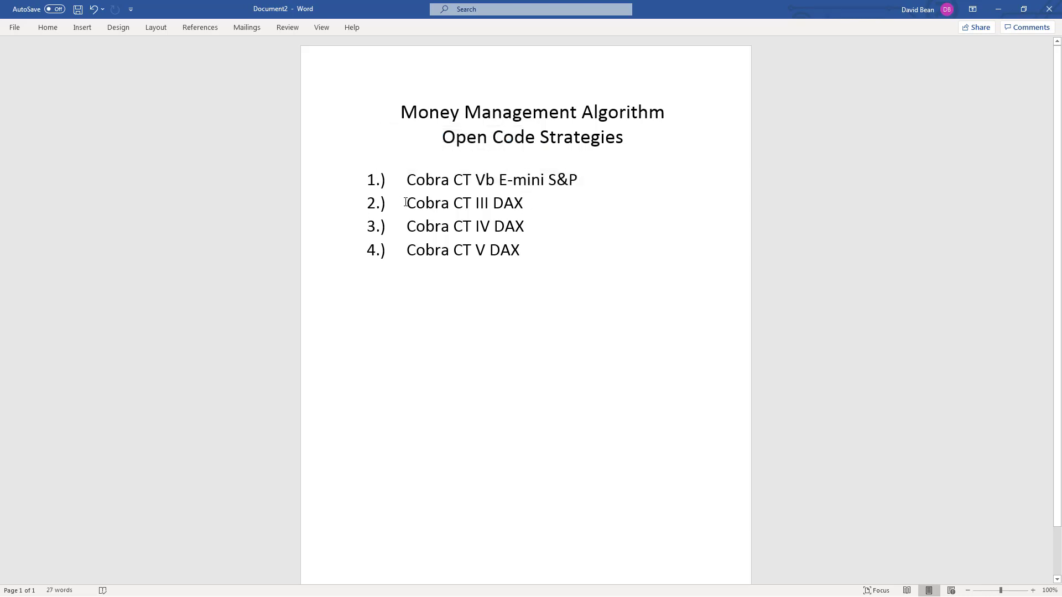
pyautogui.moveTo(391, 205); pyautogui.dragTo(536, 255)
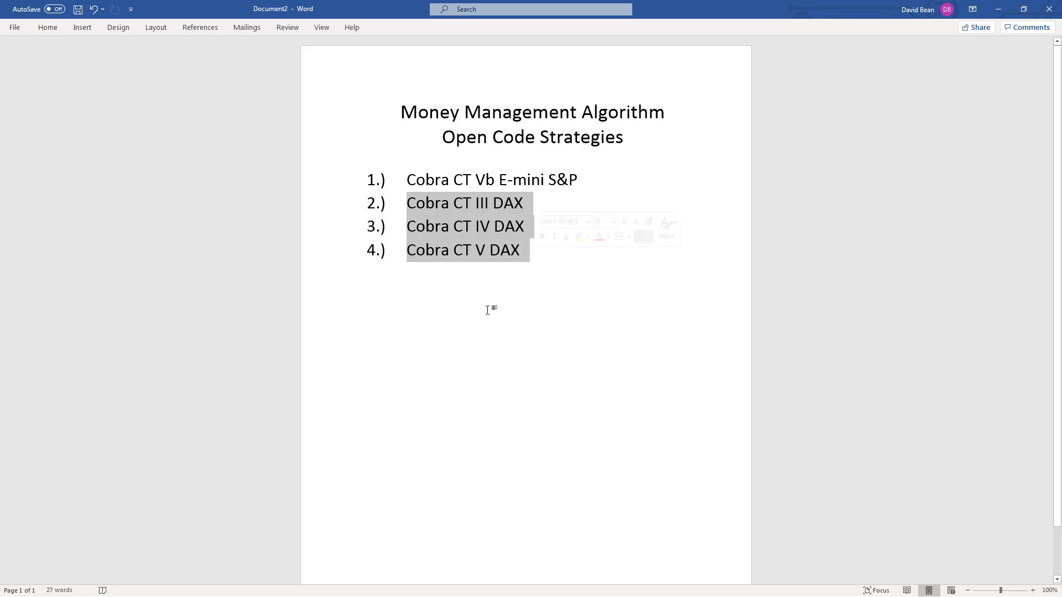
pyautogui.click(532, 214)
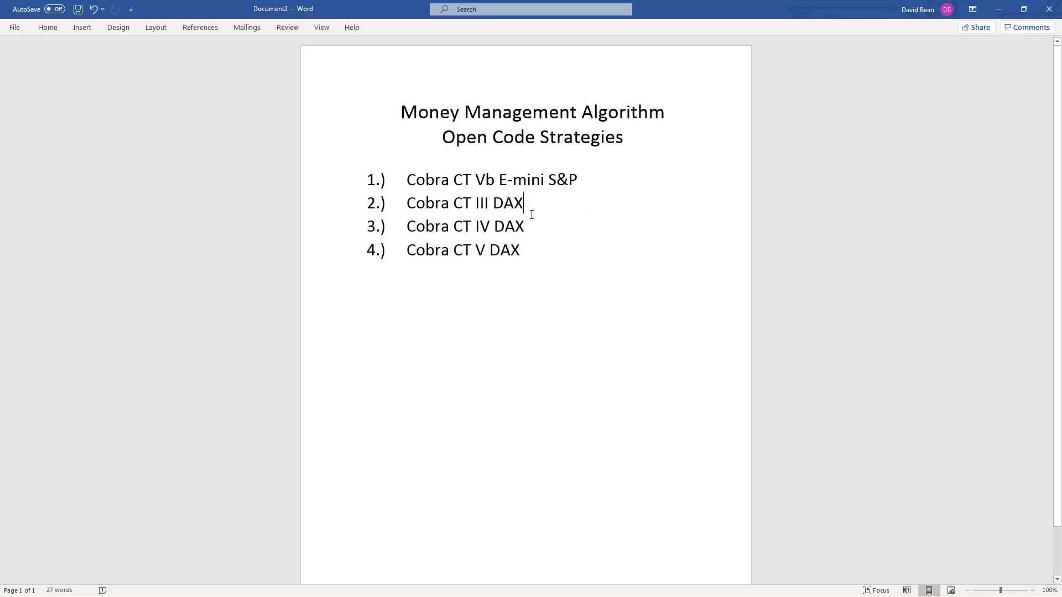
pyautogui.click(539, 252)
pyautogui.moveTo(407, 180); pyautogui.dragTo(533, 272)
pyautogui.click(505, 344)
pyautogui.moveTo(534, 200); pyautogui.dragTo(406, 203)
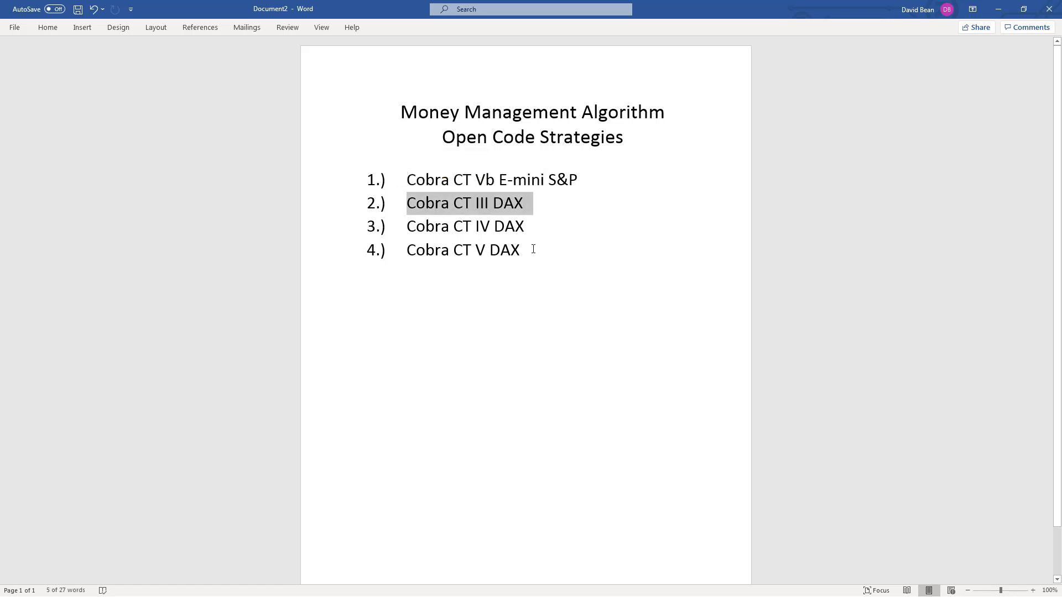
pyautogui.moveTo(533, 250); pyautogui.dragTo(396, 248)
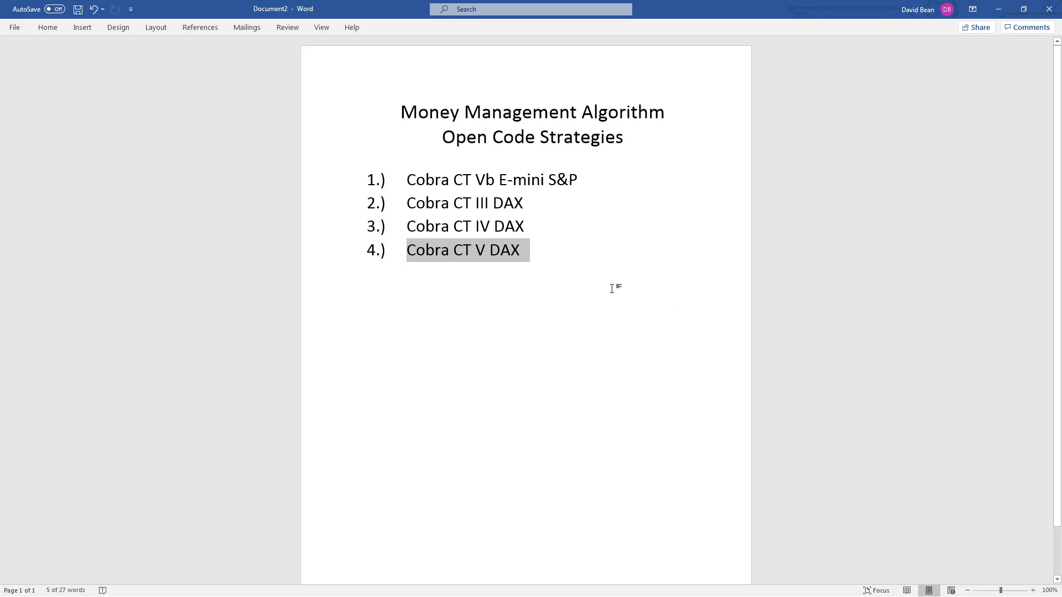
pyautogui.click(527, 226)
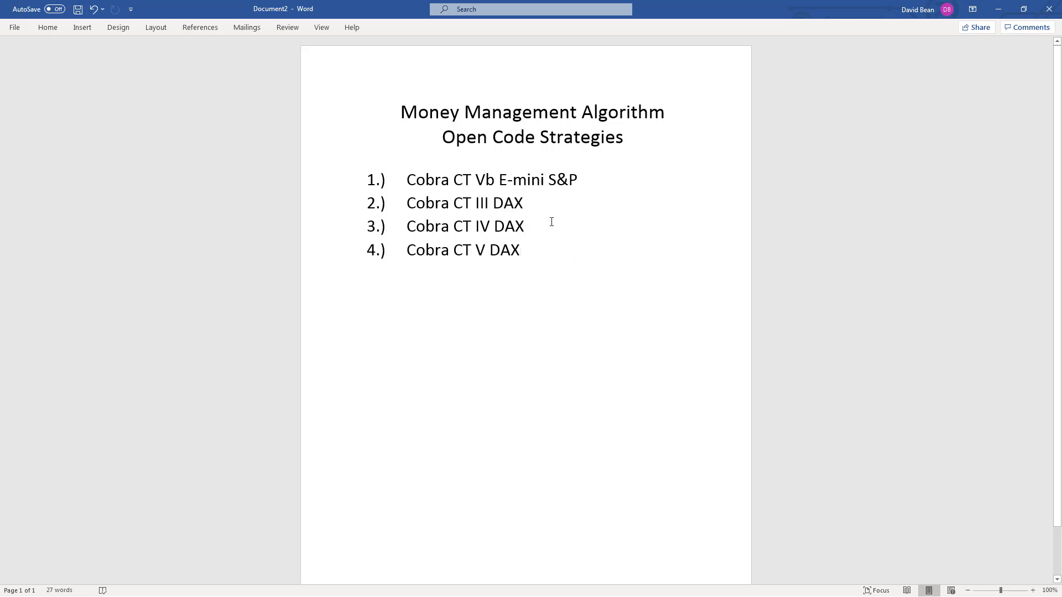
pyautogui.tripleClick(490, 230)
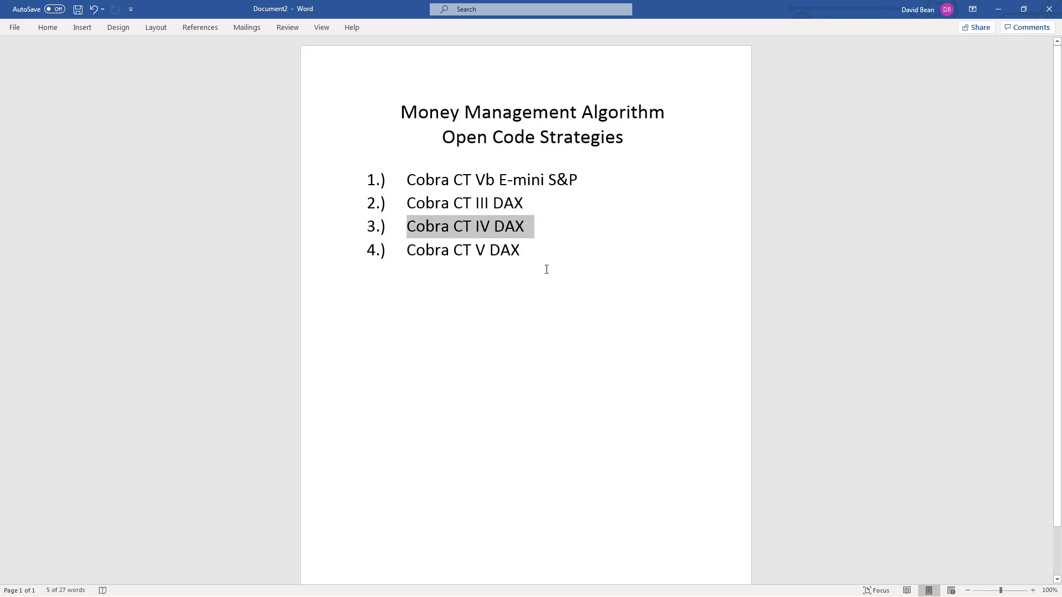
pyautogui.click(527, 204)
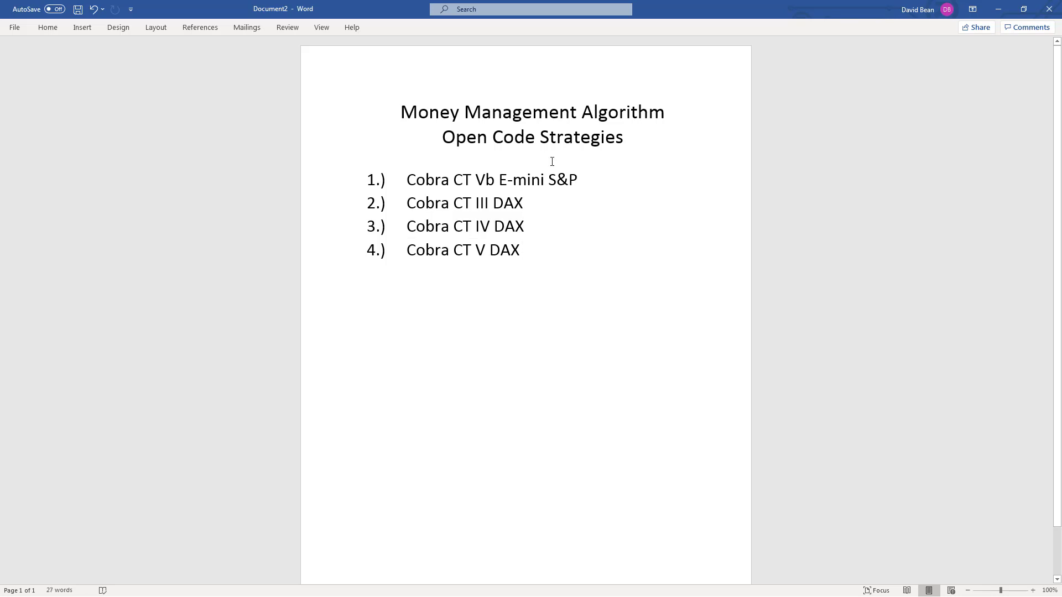
pyautogui.tripleClick(526, 179)
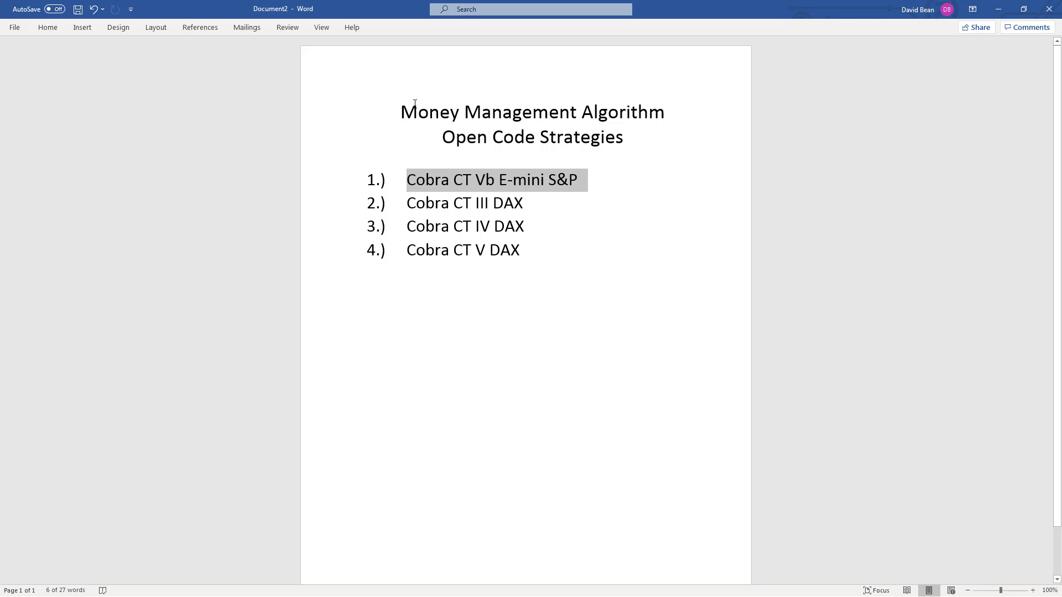
pyautogui.moveTo(393, 104); pyautogui.dragTo(664, 135)
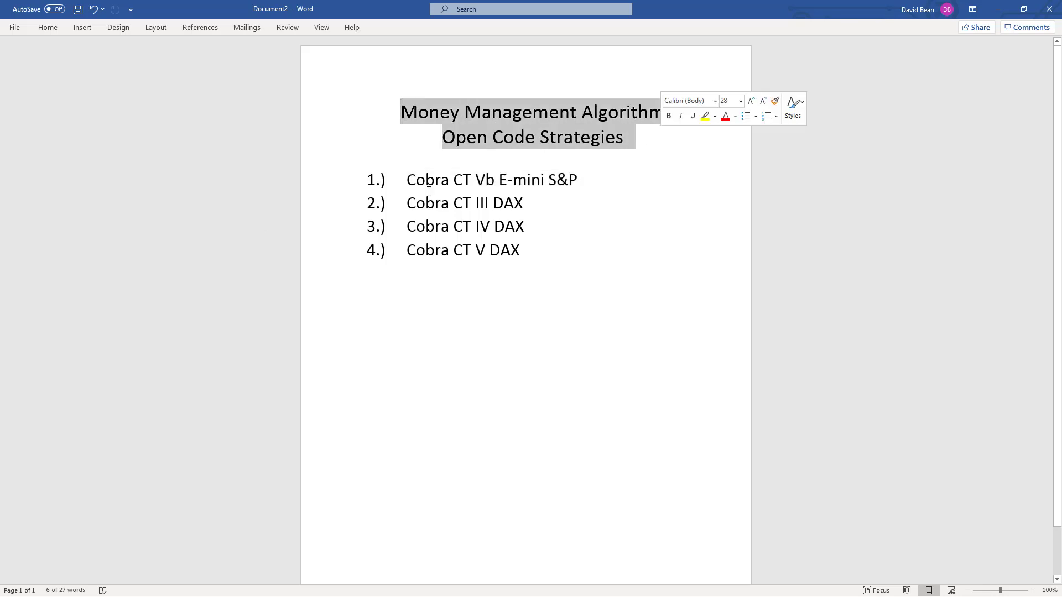